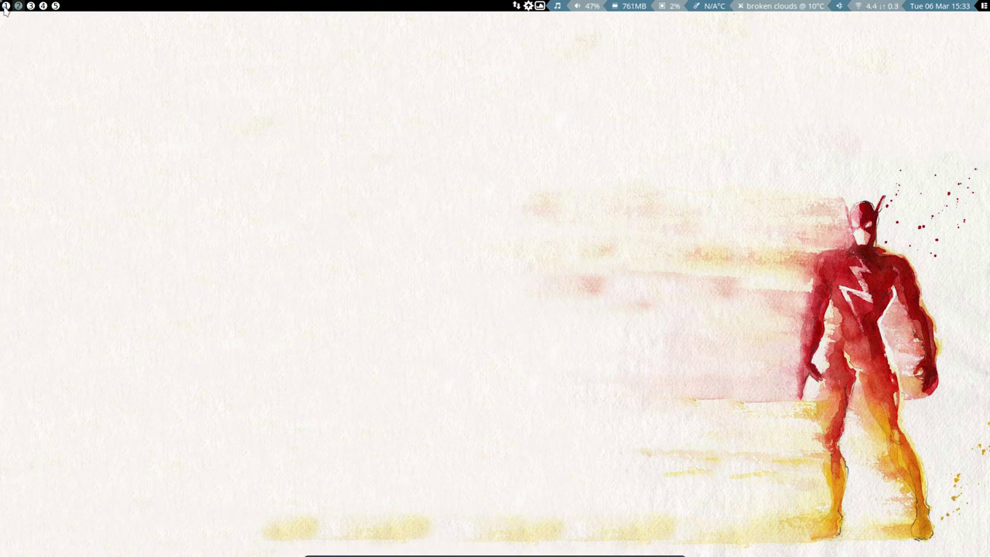
Switch to the editor workspace and put the caret on the commented dropbox and insync entries in autostart.sh
left_click(5, 7)
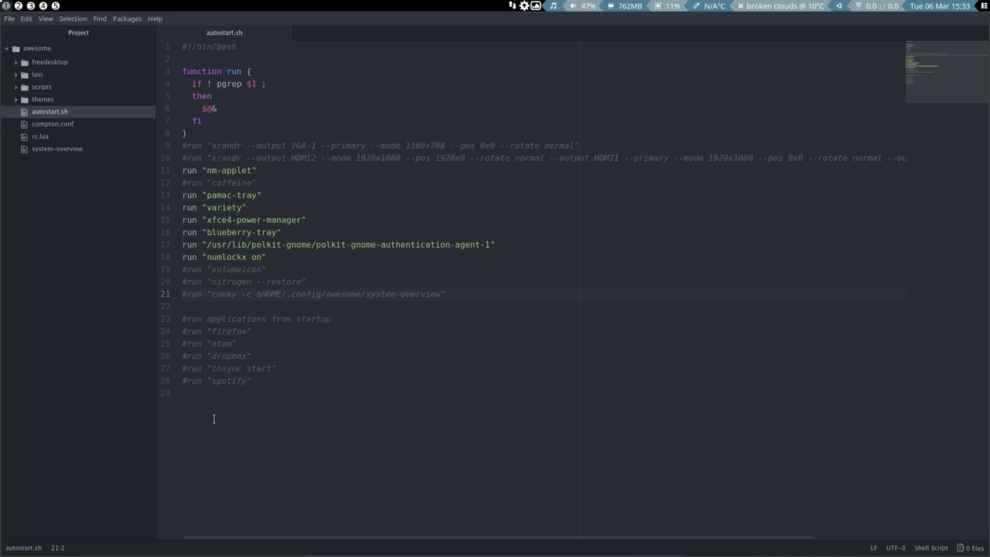
left_click(188, 380)
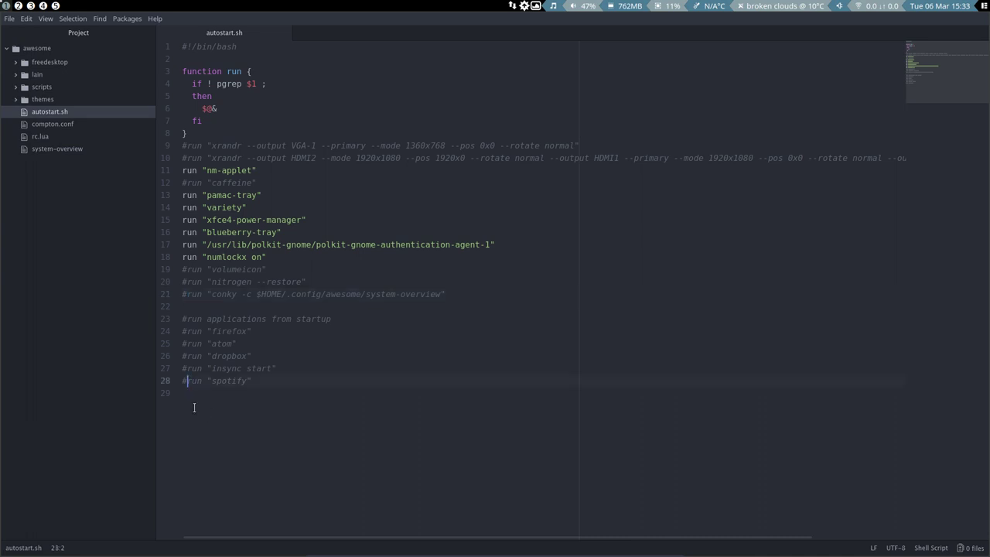
left_click(183, 356)
left_click(187, 368)
Expand the themes folder, then expand powerarrow-blue to list icons, starwars.jpg, theme.lua and wooden-floor-pyramid.jpg
left_click(17, 100)
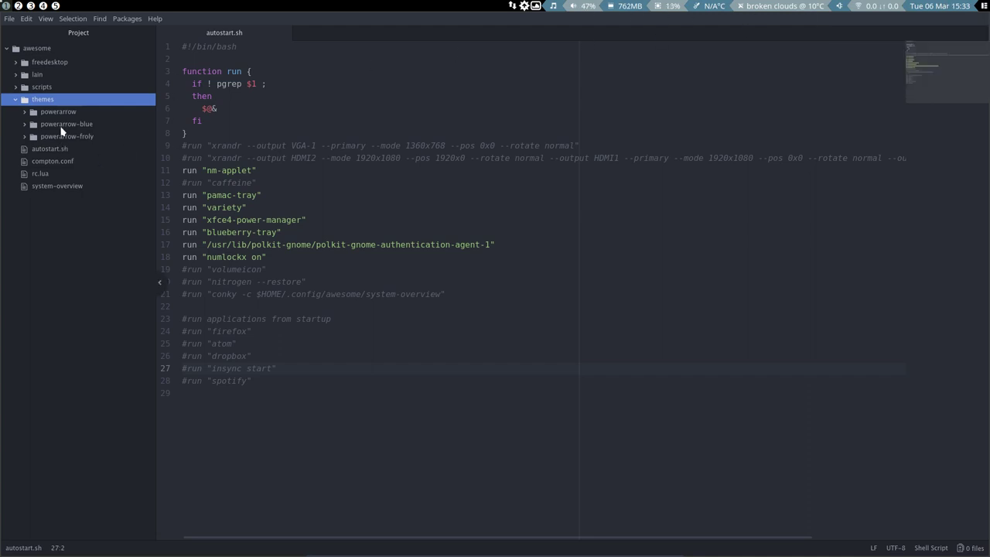
left_click(62, 126)
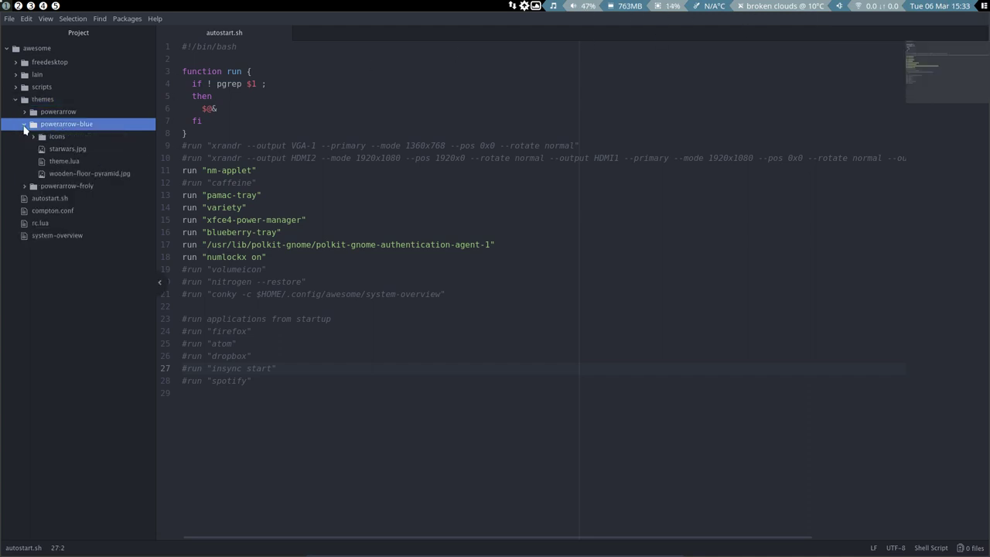
left_click(24, 125)
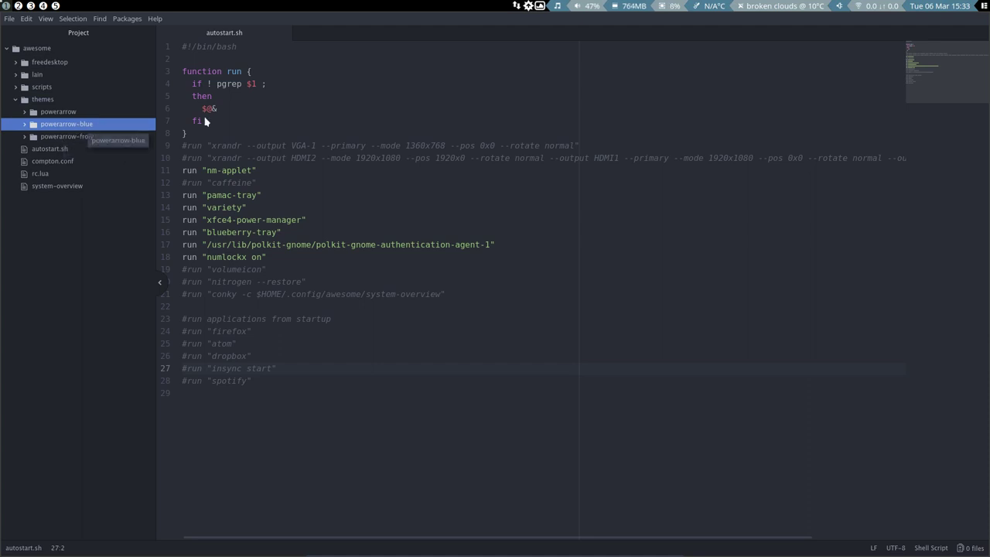
left_click(24, 126)
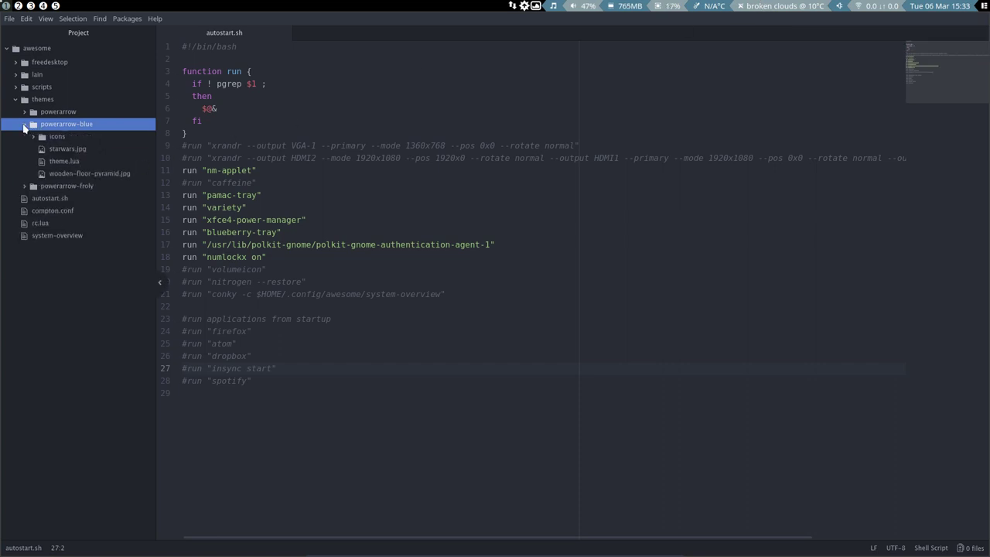
Skim the powerarrow-blue theme.lua, then switch to rc.lua
left_click(68, 162)
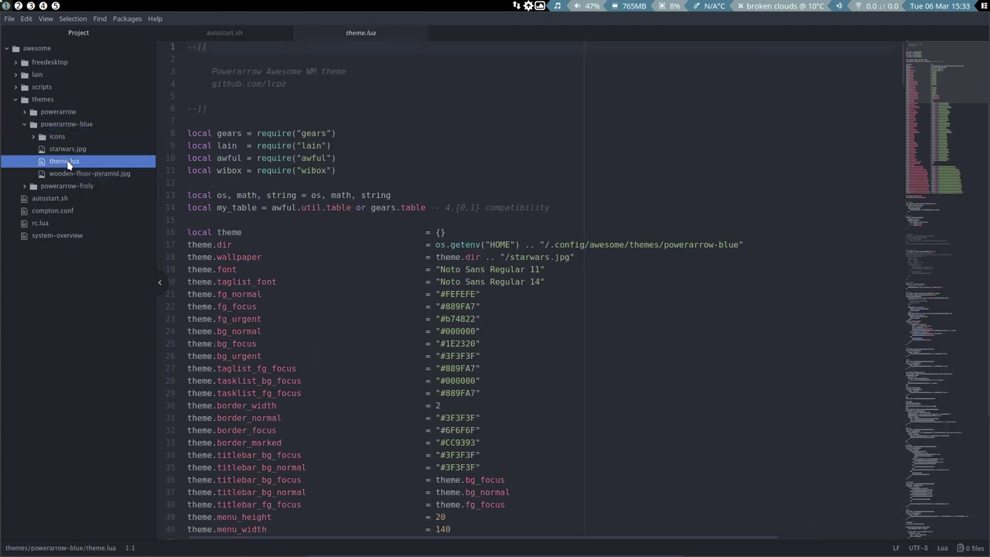
scroll(336, 307, "down", 2)
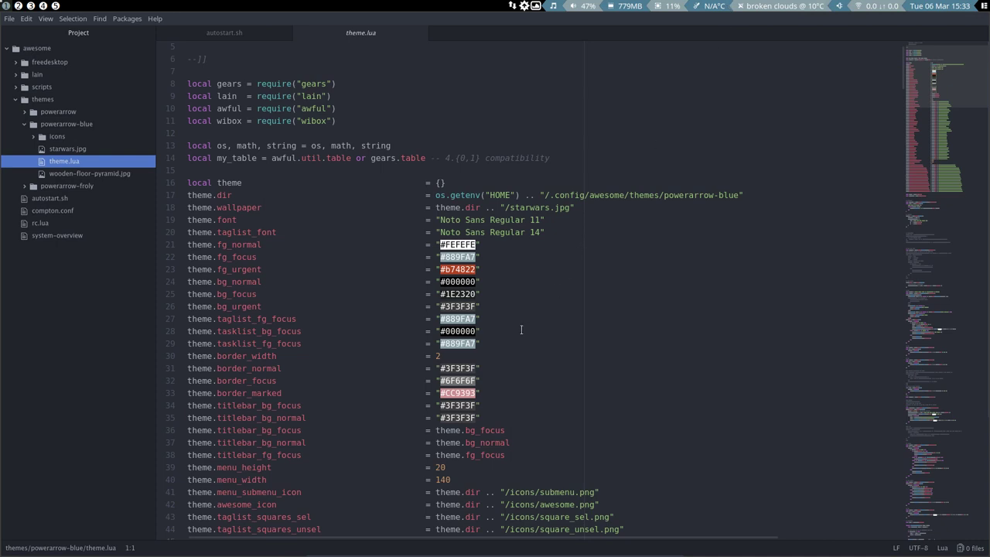
left_click(66, 222)
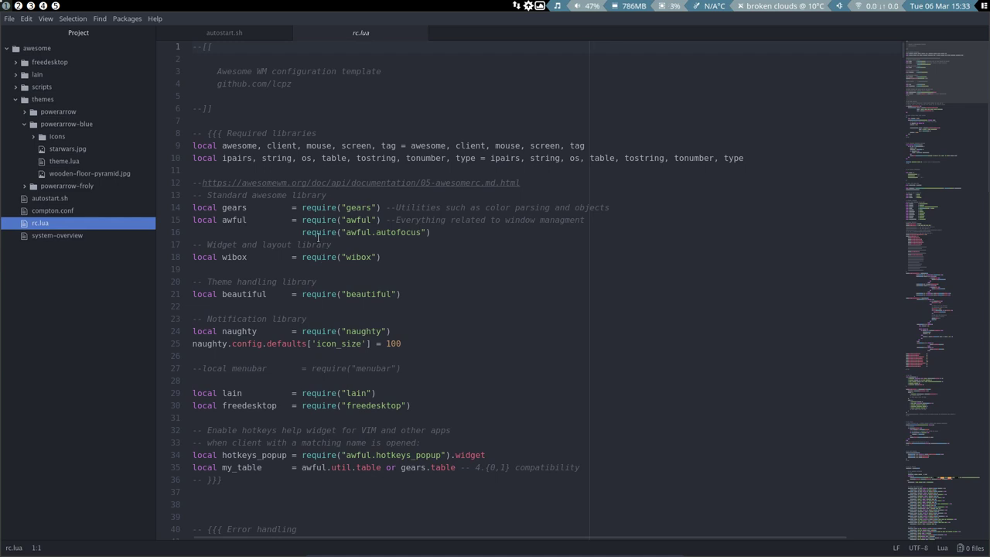
Scroll rc.lua past the themes list and powerarrow-froly entry down to the awful.util.tagnames lines
scroll(317, 237, "down", 3)
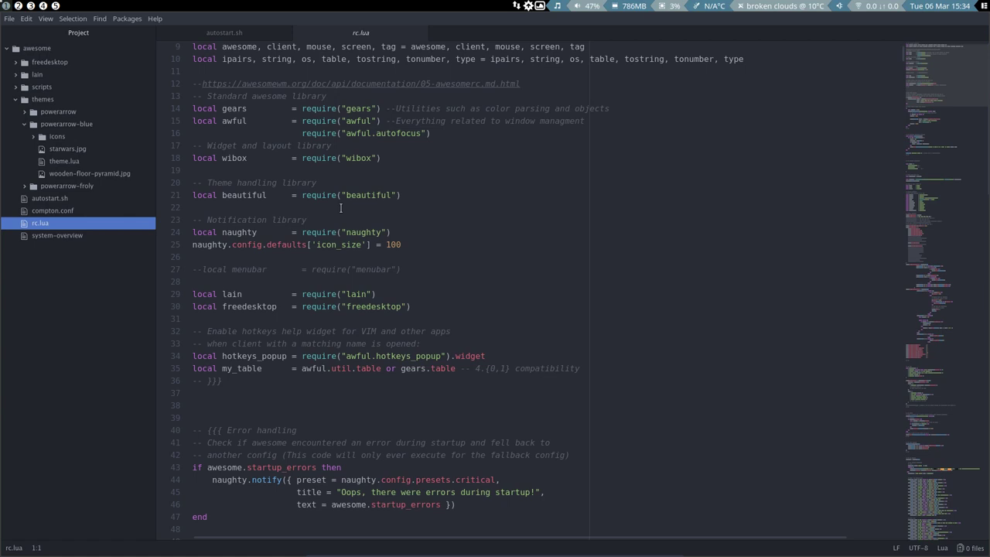
scroll(340, 207, "down", 5)
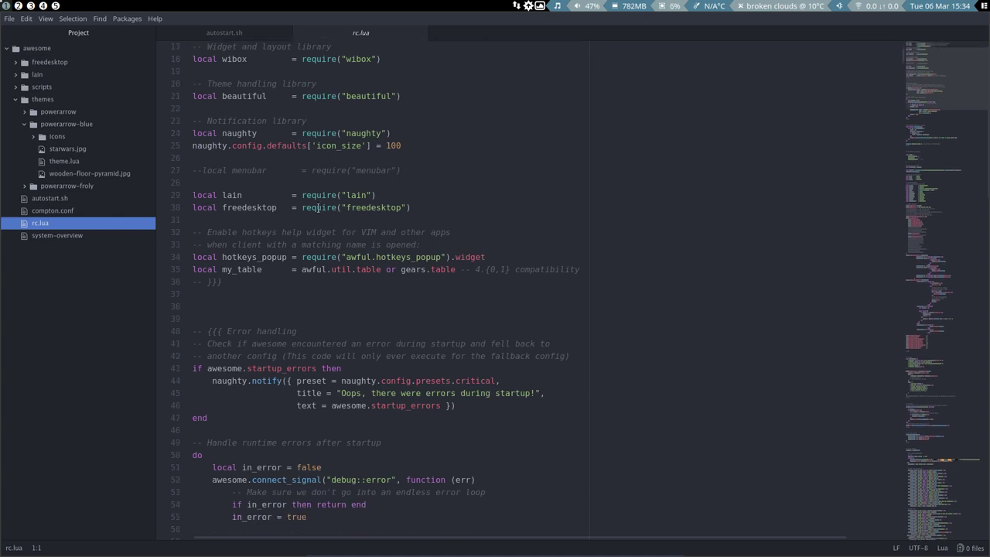
scroll(303, 211, "down", 2)
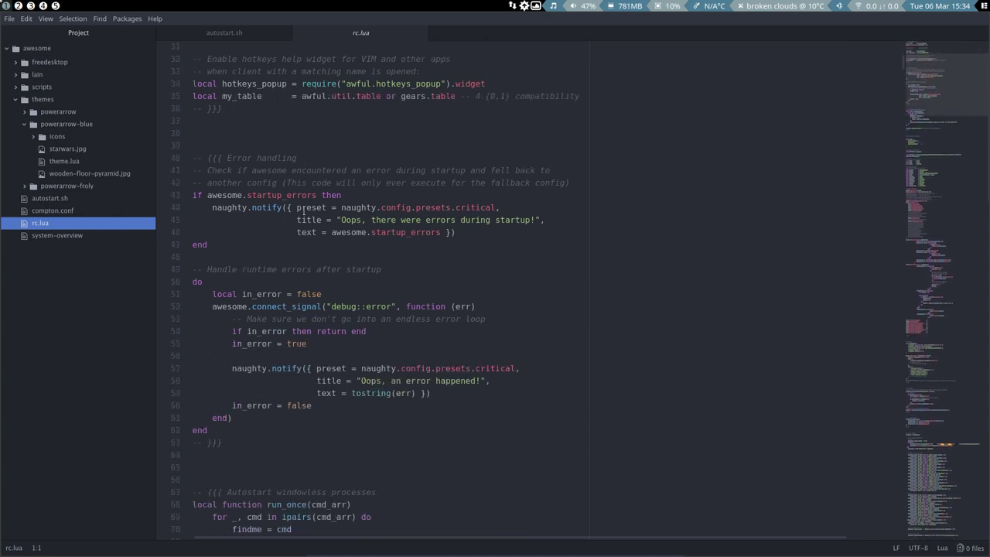
scroll(303, 210, "down", 4)
scroll(303, 210, "down", 2)
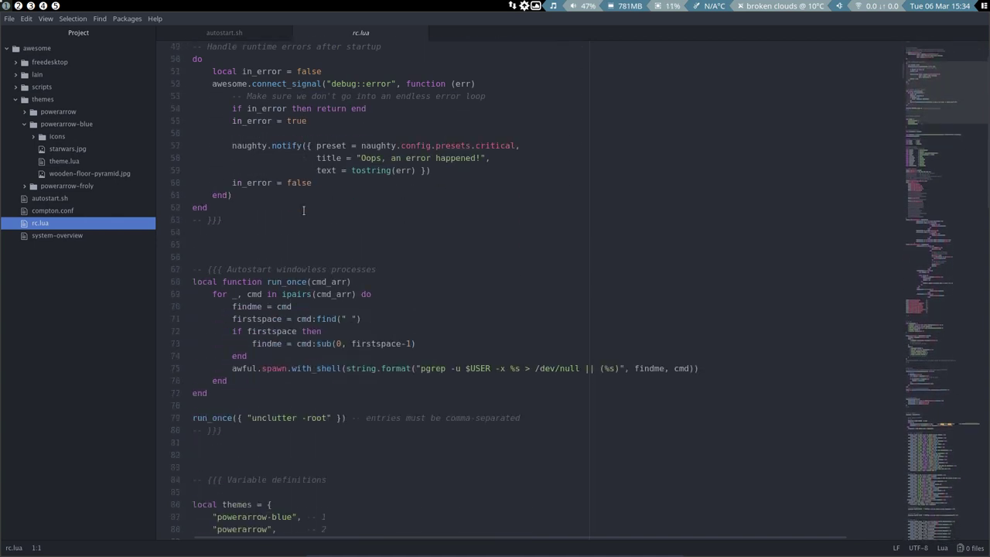
scroll(303, 210, "down", 5)
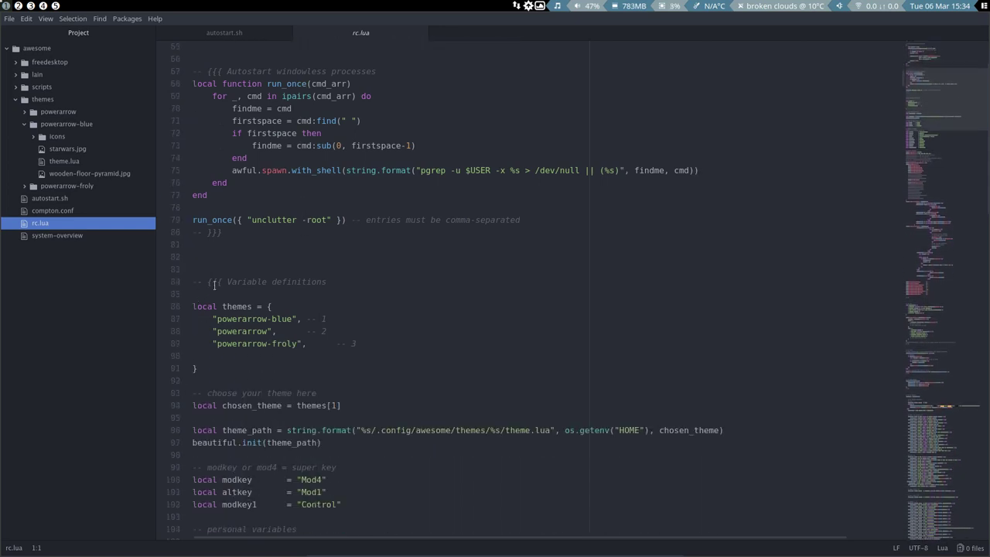
left_click(251, 343)
scroll(328, 294, "down", 1)
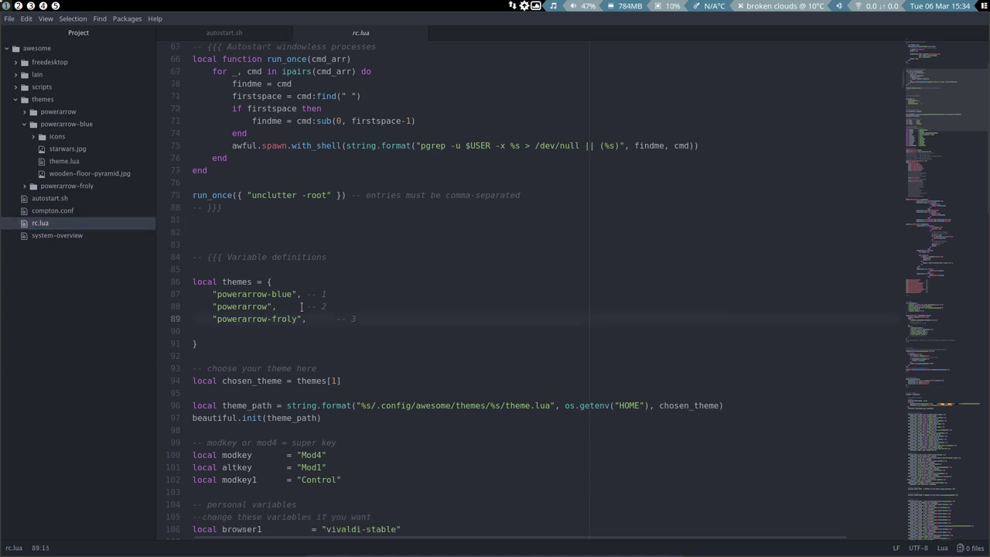
scroll(402, 272, "down", 1)
scroll(346, 256, "down", 3)
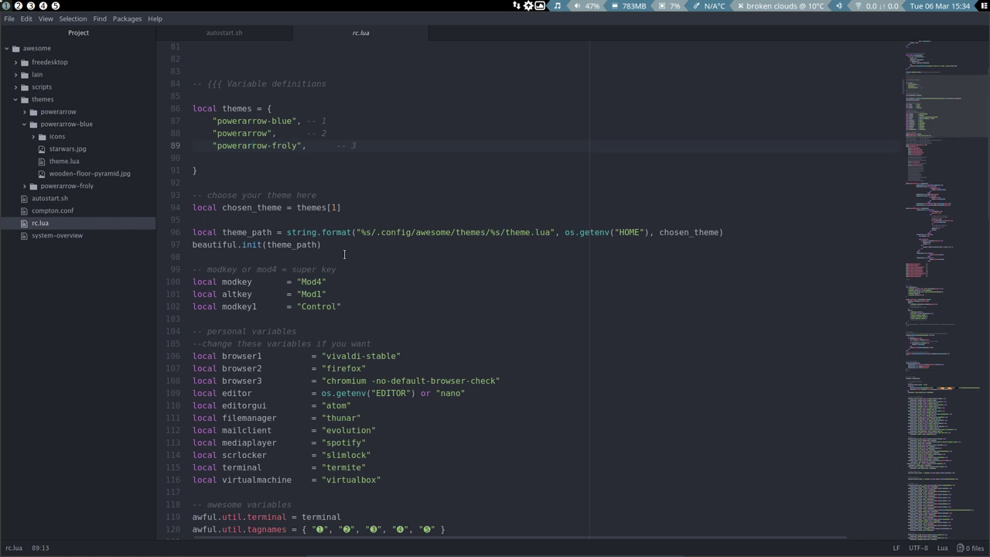
scroll(344, 254, "down", 4)
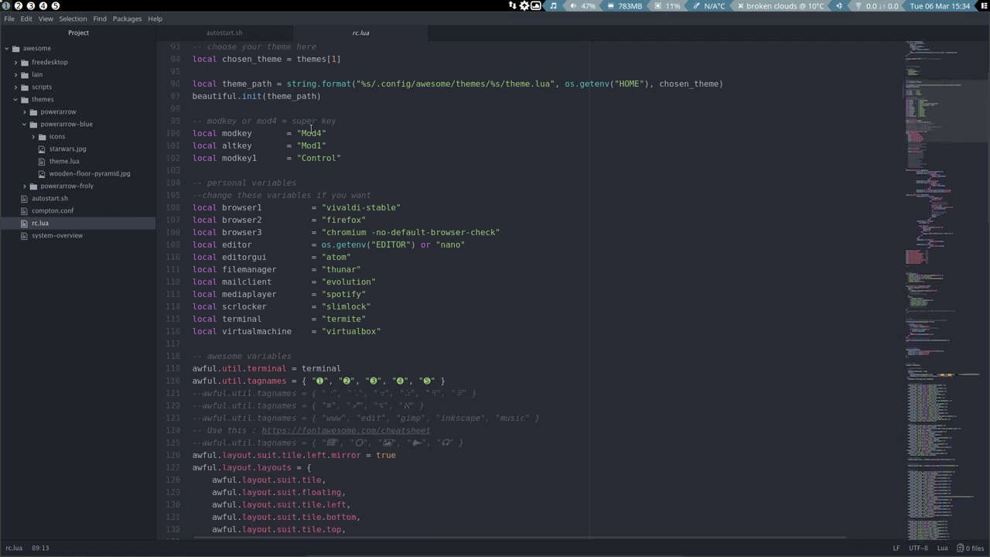
left_click(311, 132)
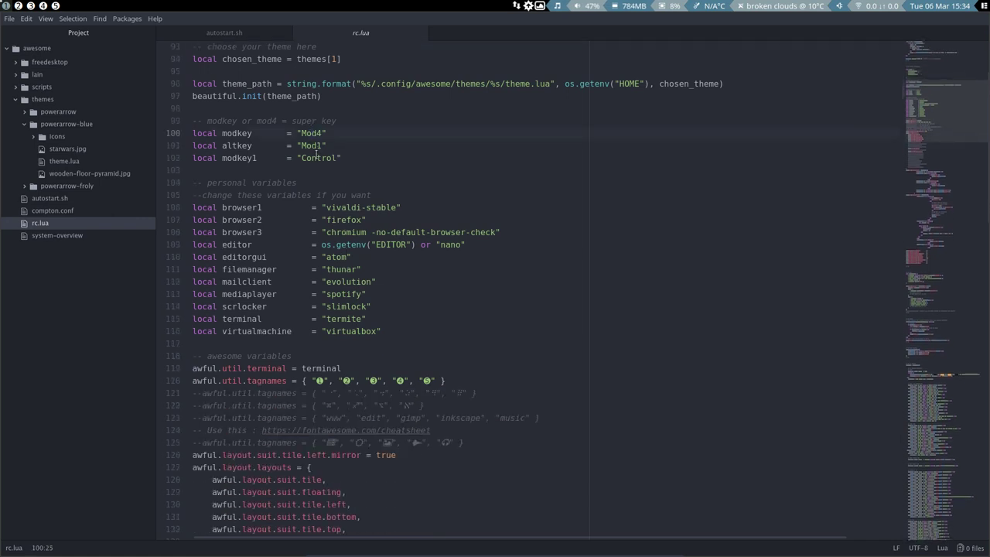
left_click(310, 146)
left_click(316, 159)
left_click_drag(331, 133, 166, 137)
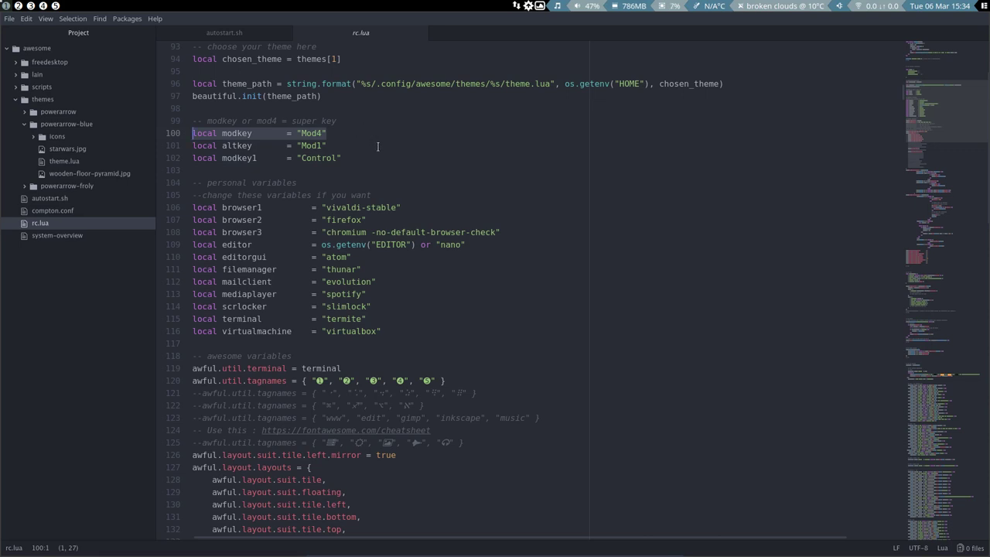
left_click(273, 219)
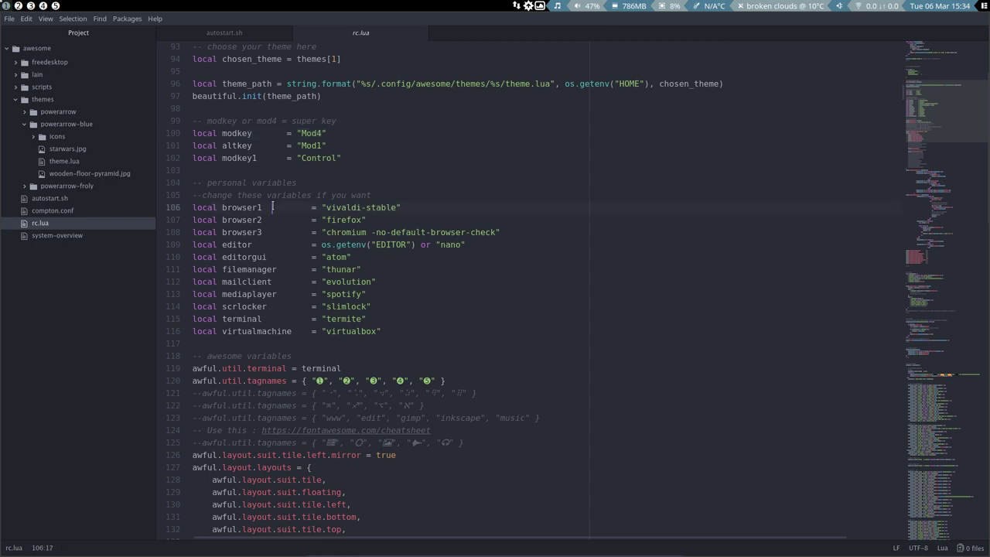
left_click(277, 232)
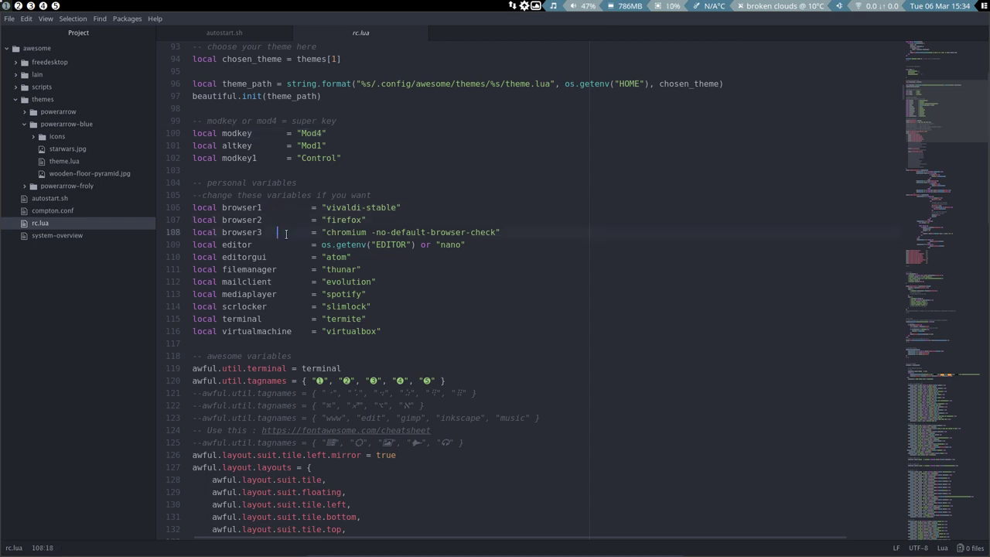
scroll(299, 157, "up", 1)
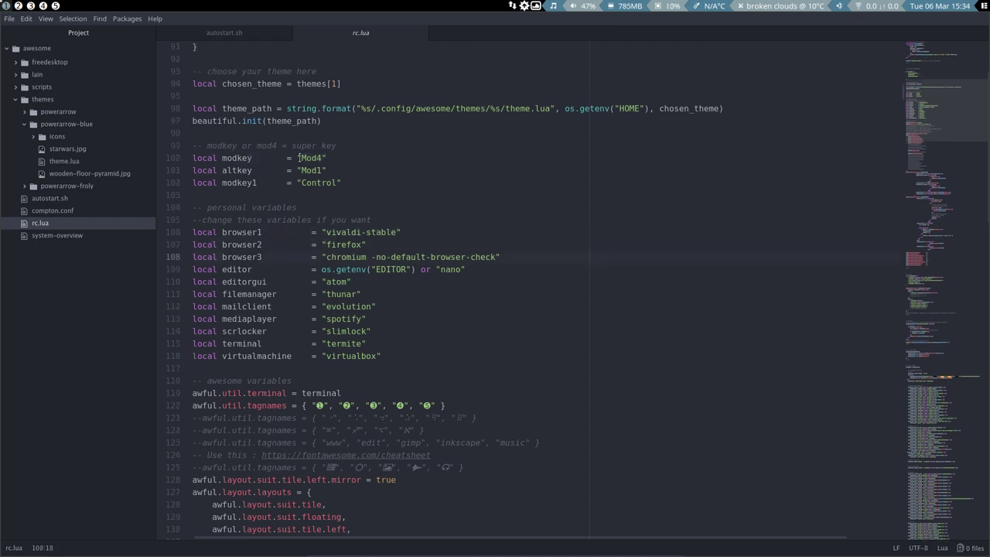
scroll(300, 156, "up", 20)
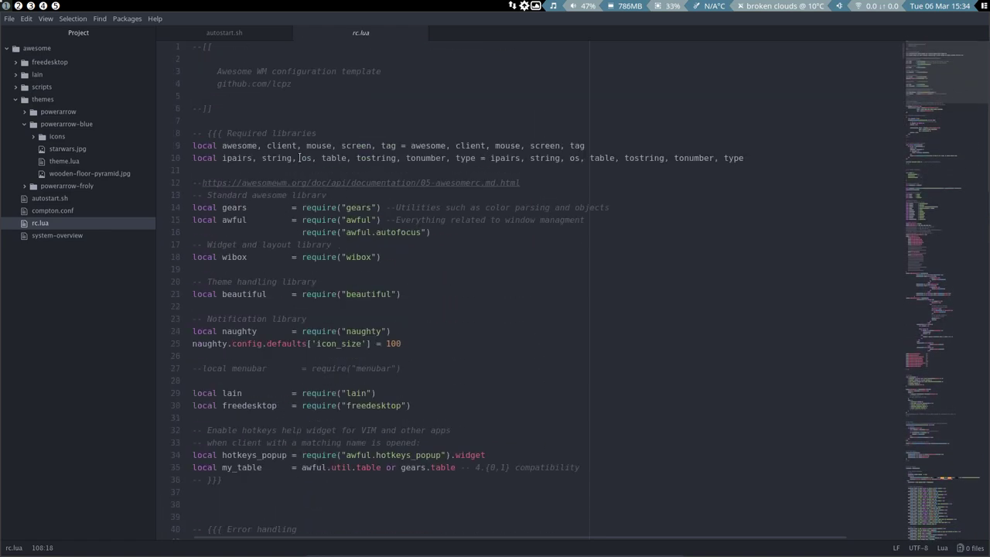
left_click(67, 158)
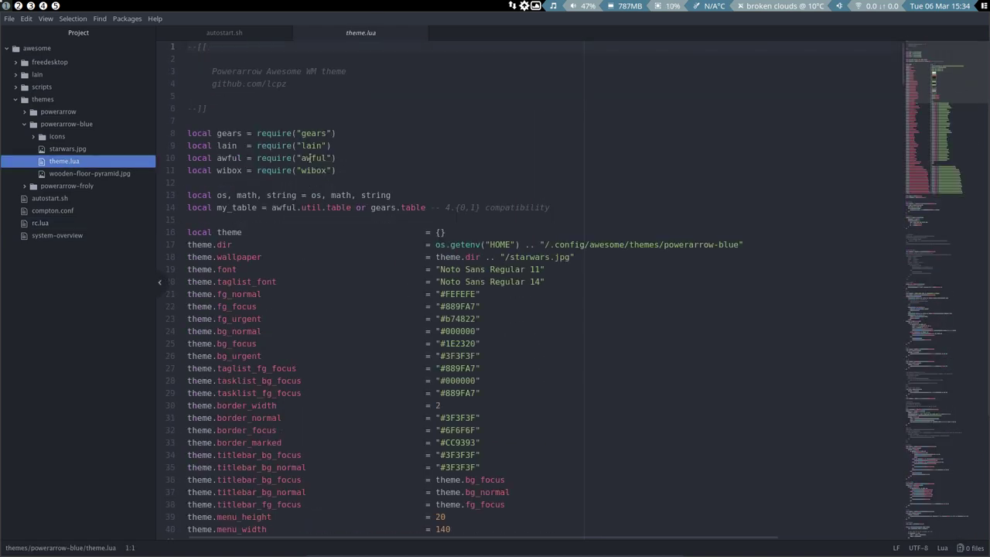
scroll(335, 258, "down", 2)
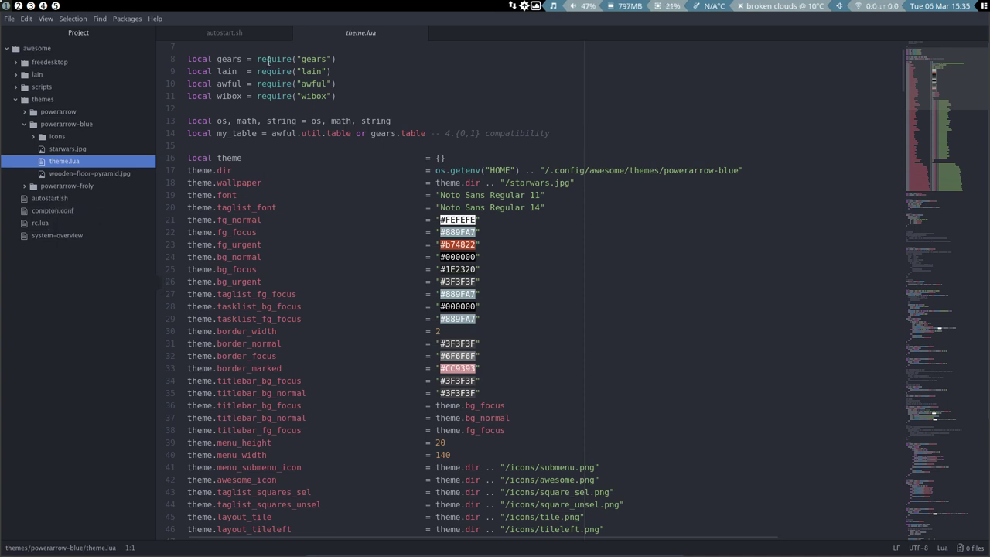
left_click(250, 36)
left_click(329, 35)
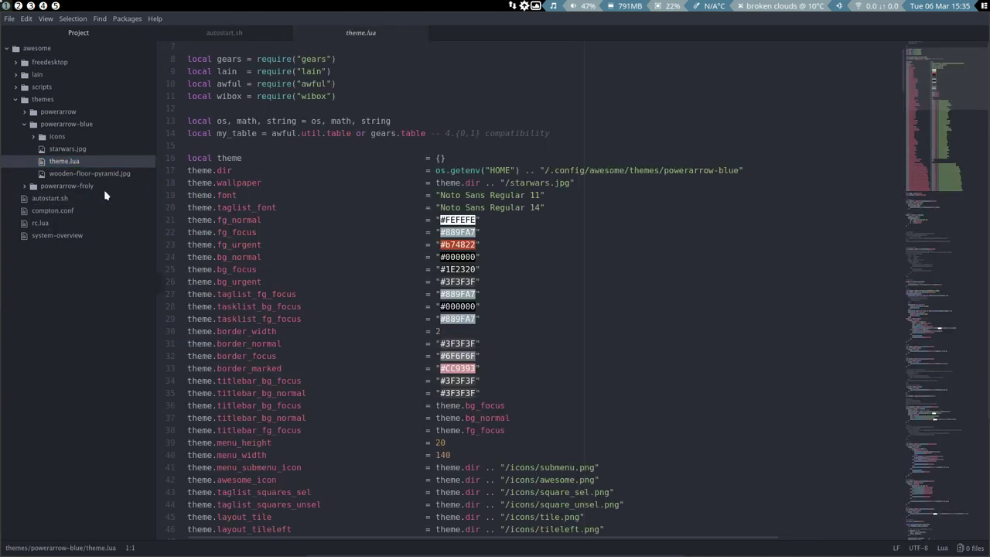
left_click(54, 224)
scroll(415, 213, "down", 15)
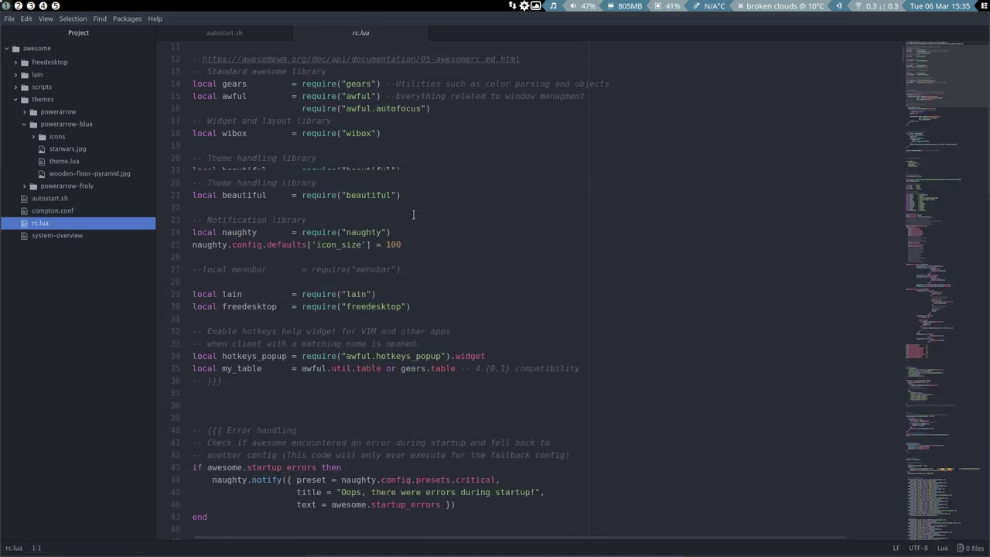
scroll(406, 222, "down", 10)
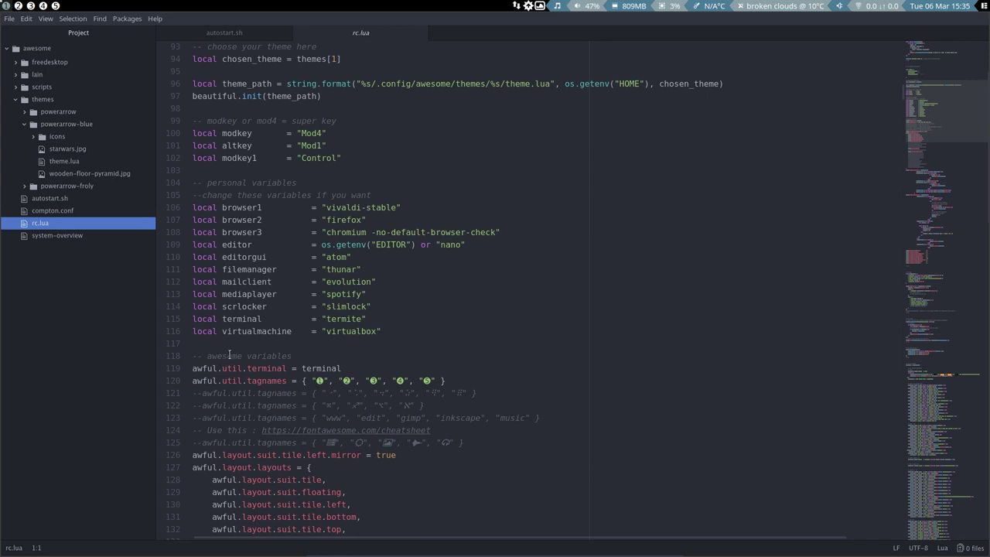
left_click(246, 318)
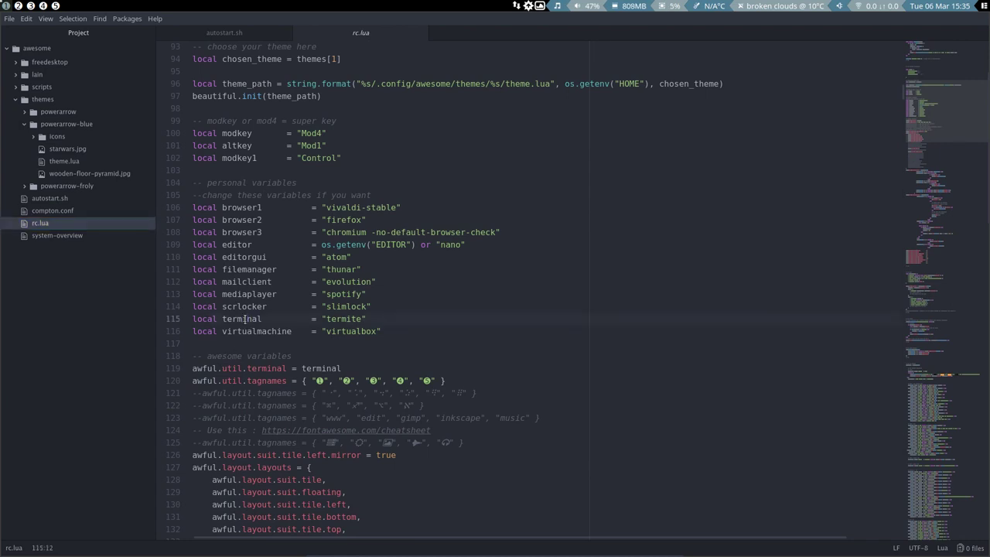
double_click(344, 321)
left_click(348, 332)
left_click_drag(325, 332, 379, 332)
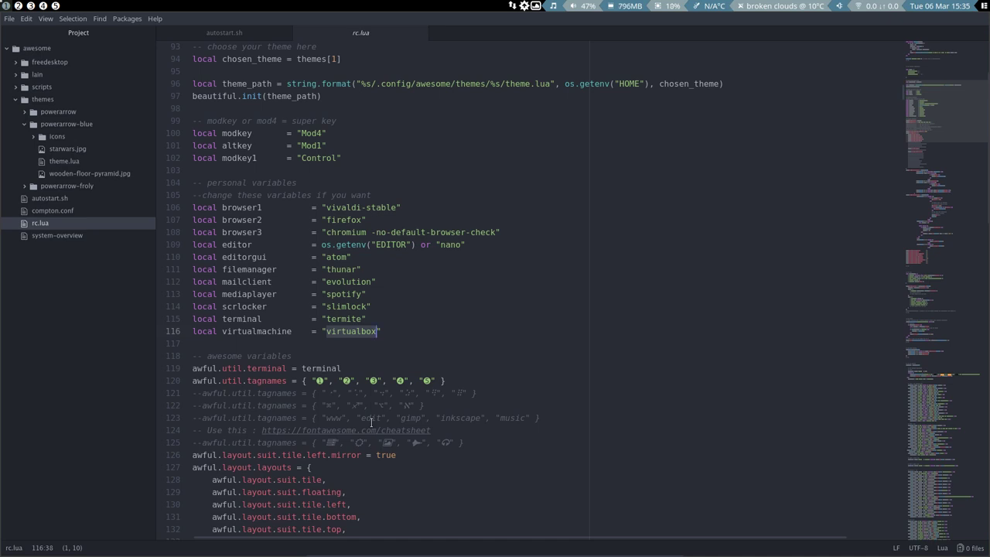
double_click(342, 294)
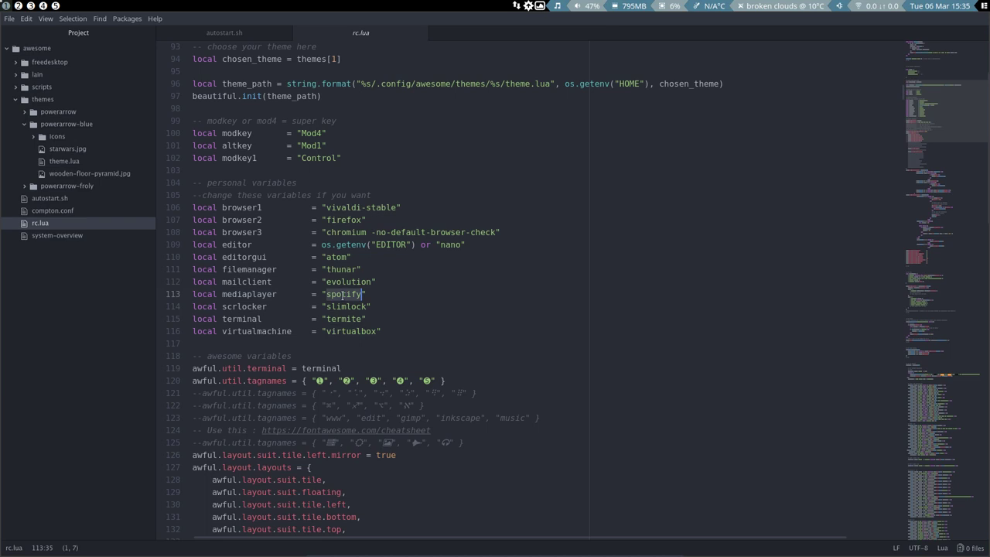
left_click(348, 282)
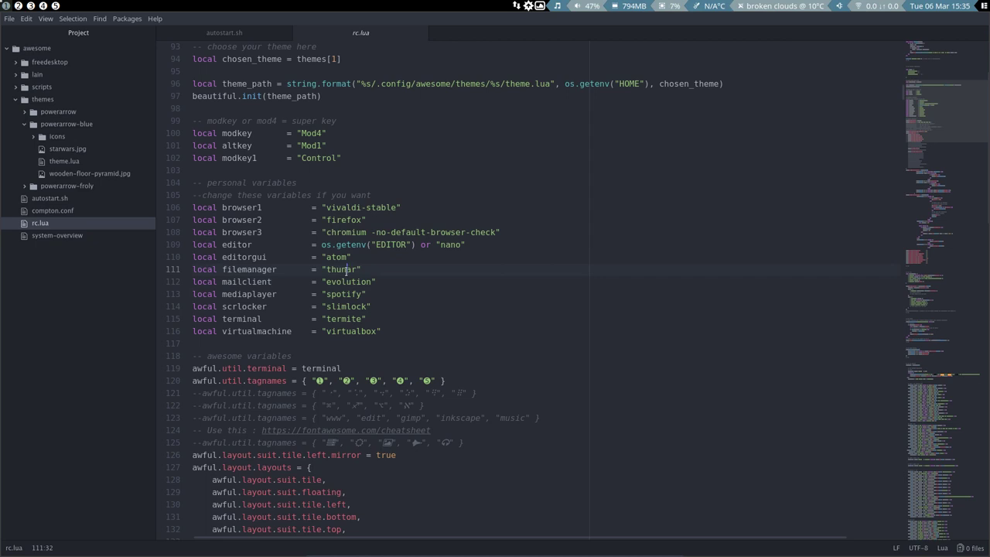
left_click(335, 260)
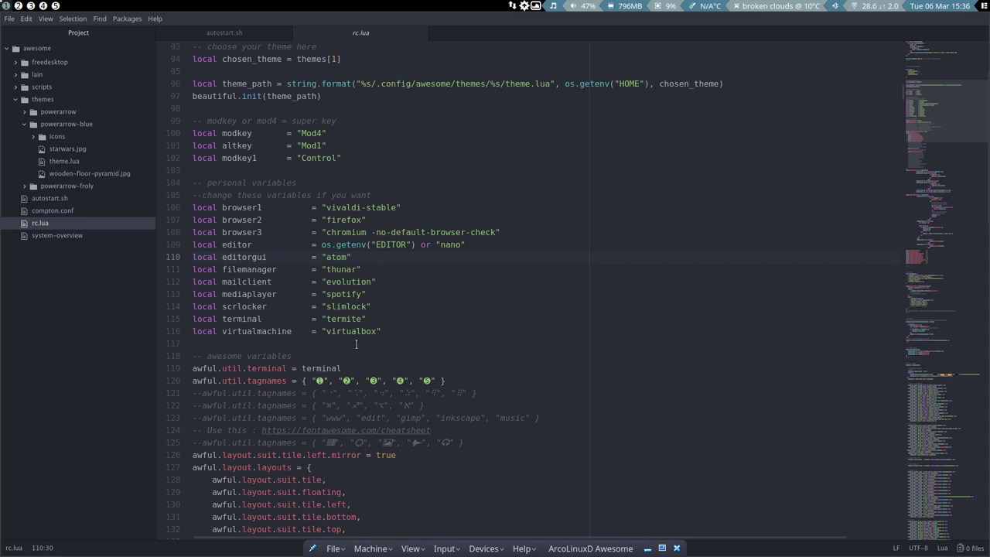
scroll(355, 343, "down", 2)
scroll(356, 343, "down", 4)
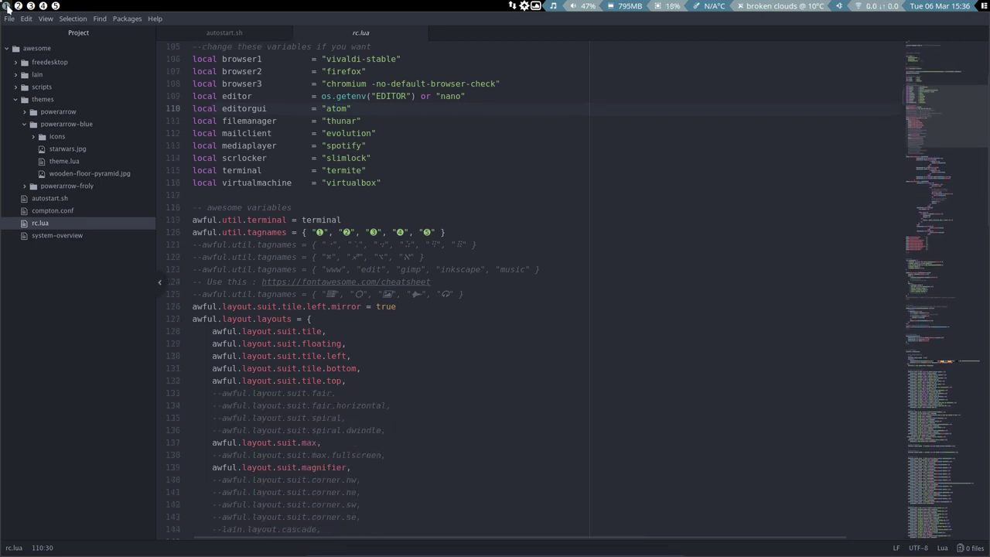
left_click(19, 6)
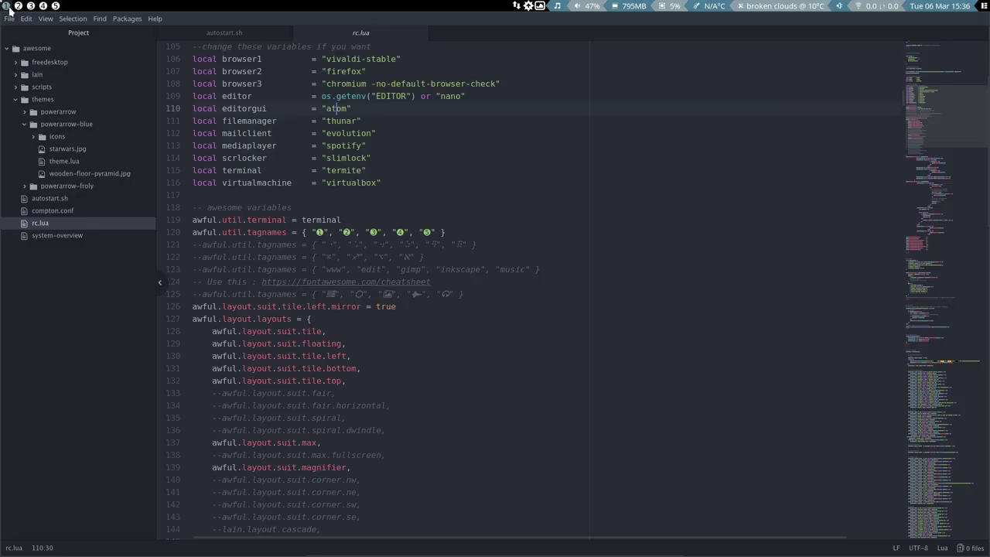
Comment out tagnames line 120, uncomment braille-dot line 121, save, and reload Awesome with Super+Ctrl+R
left_click(204, 241)
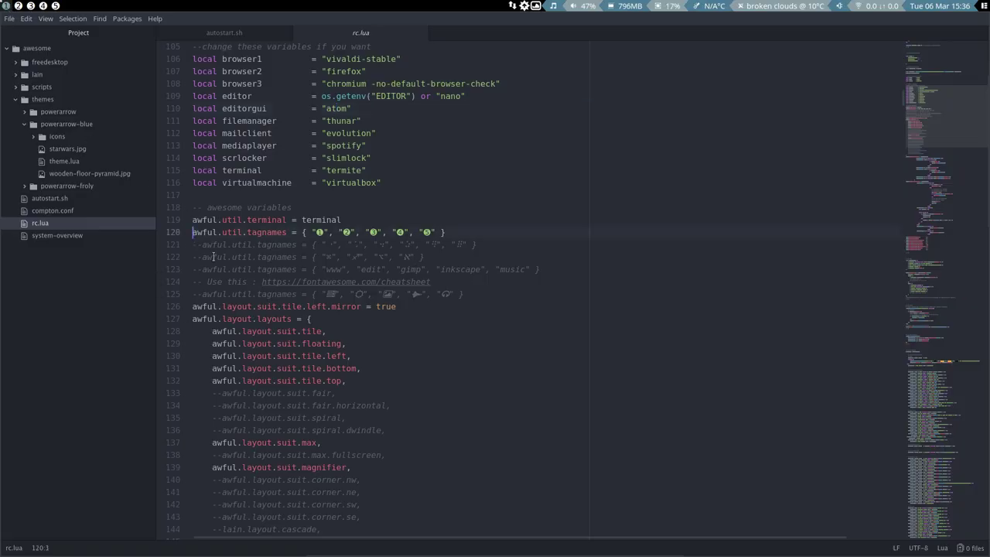
type("--")
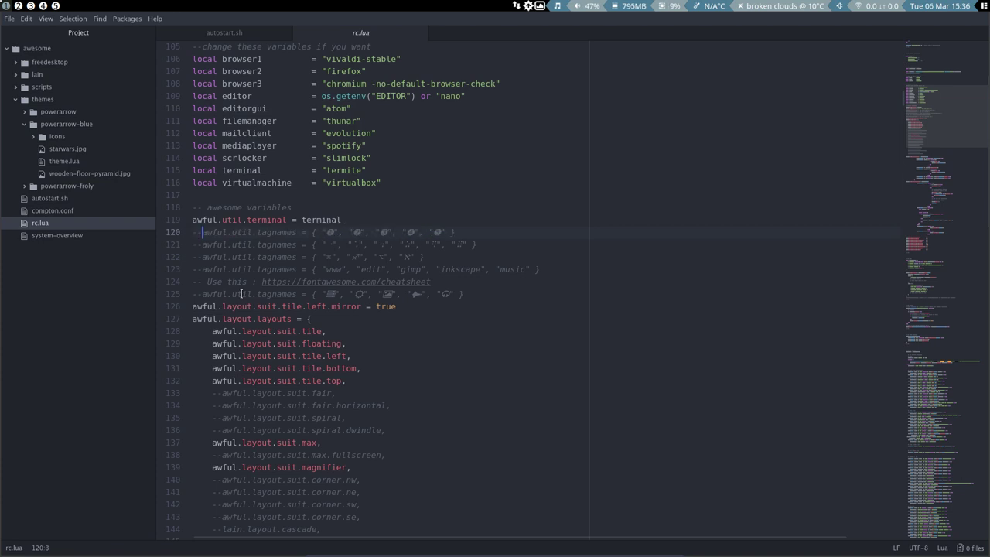
left_click(204, 246)
key("BackSpace")
key("BackSpace")
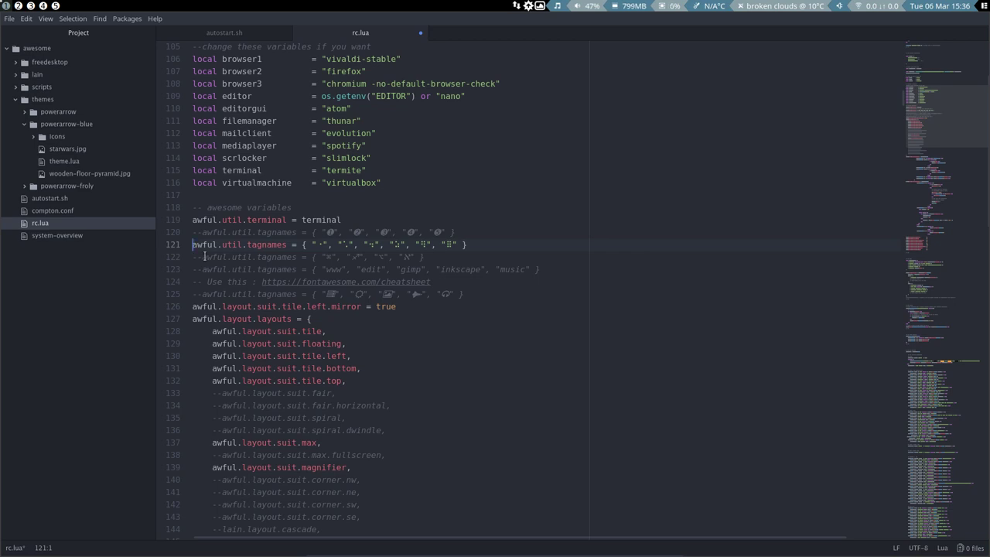
key("ctrl+s")
key("super+ctrl+r")
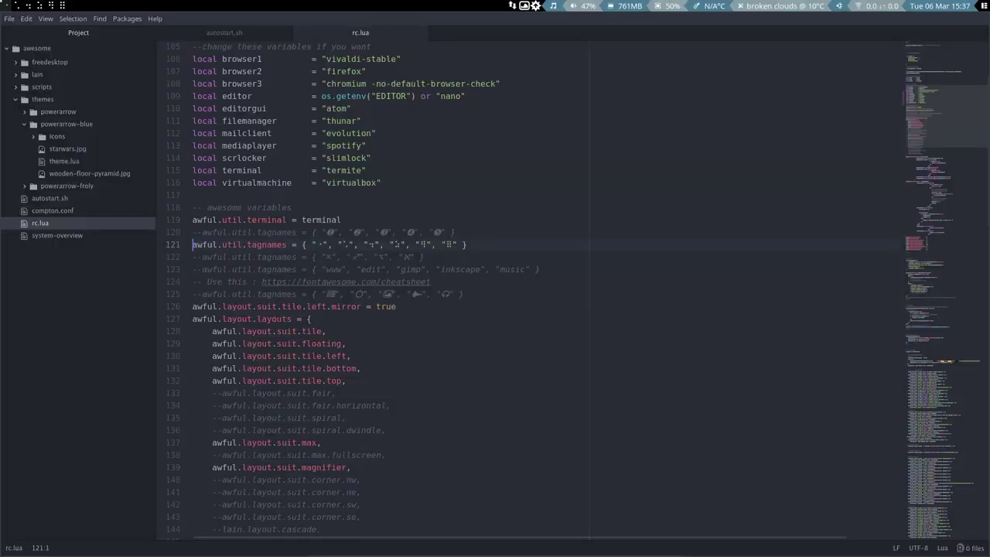
left_click(40, 6)
left_click(62, 6)
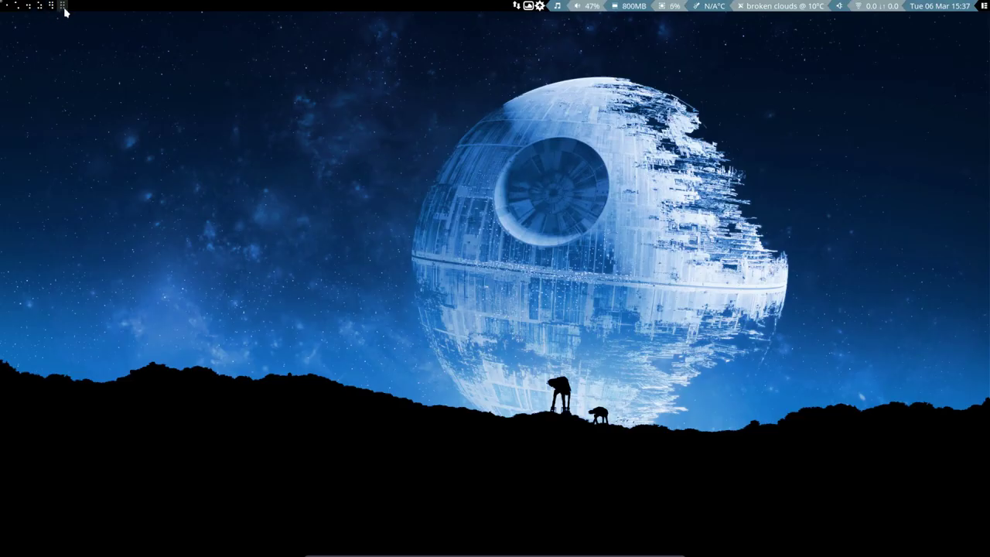
left_click(8, 10)
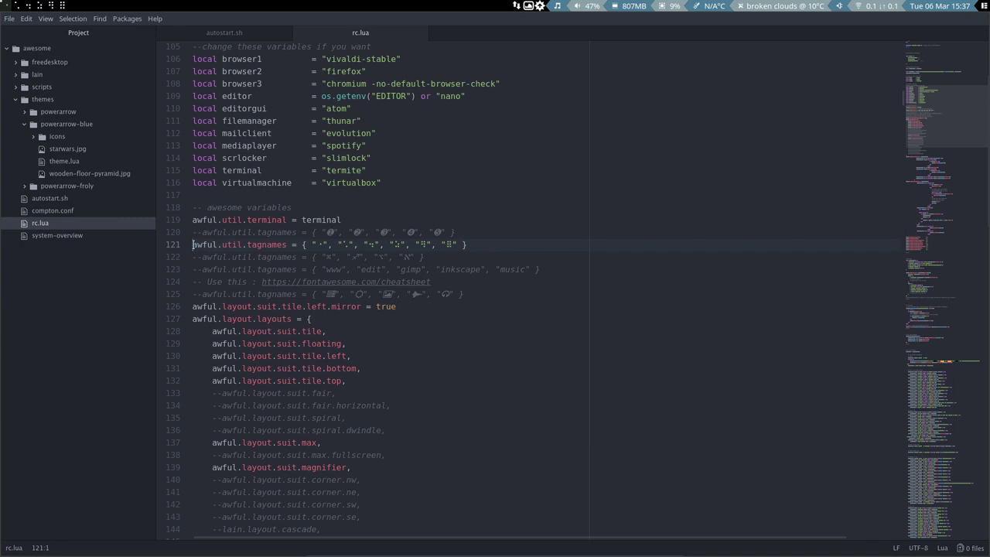
Comment out line 121 and uncomment tagnames line 122, save, reload Awesome, and check the tags
type("[-")
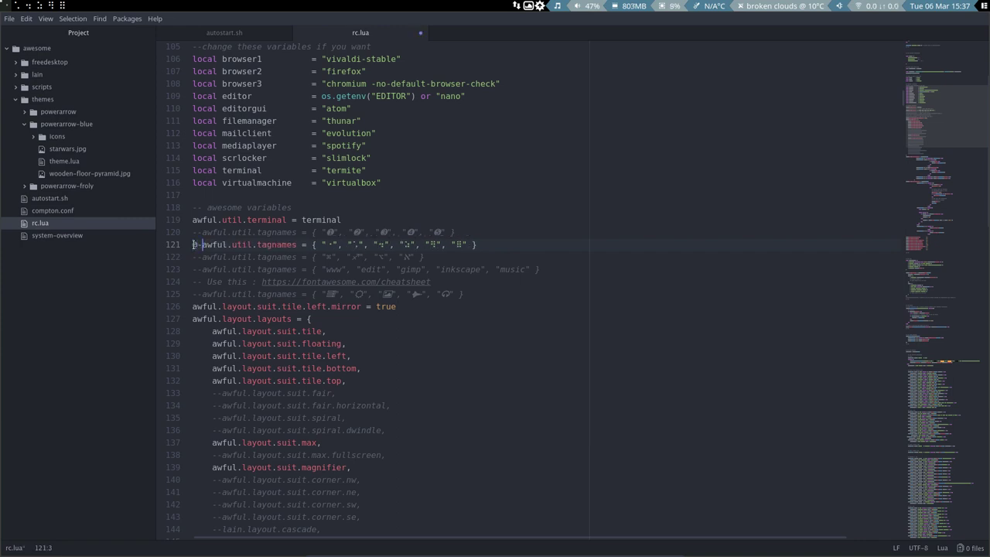
key("BackSpace")
key("BackSpace")
type("--")
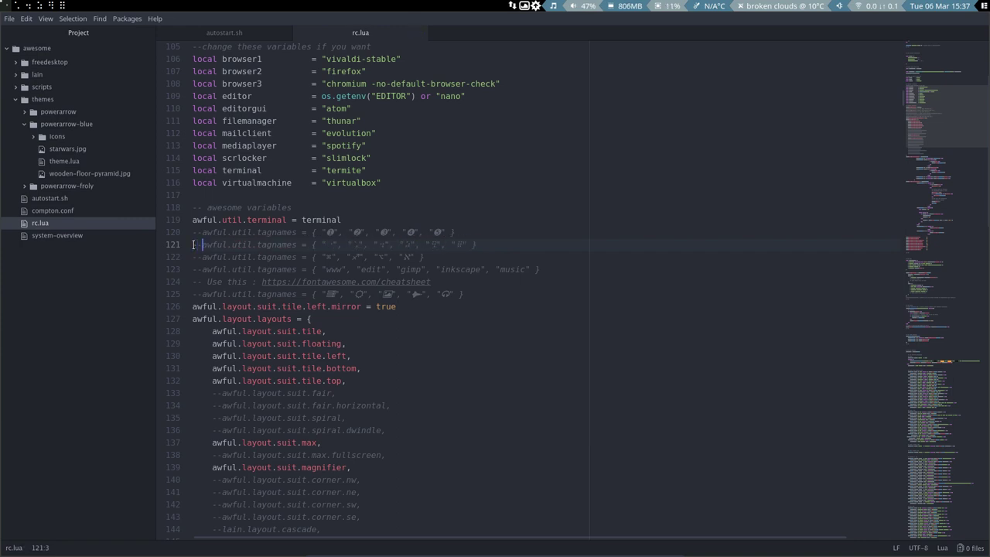
key("Down")
key("BackSpace")
key("BackSpace")
key("ctrl+s")
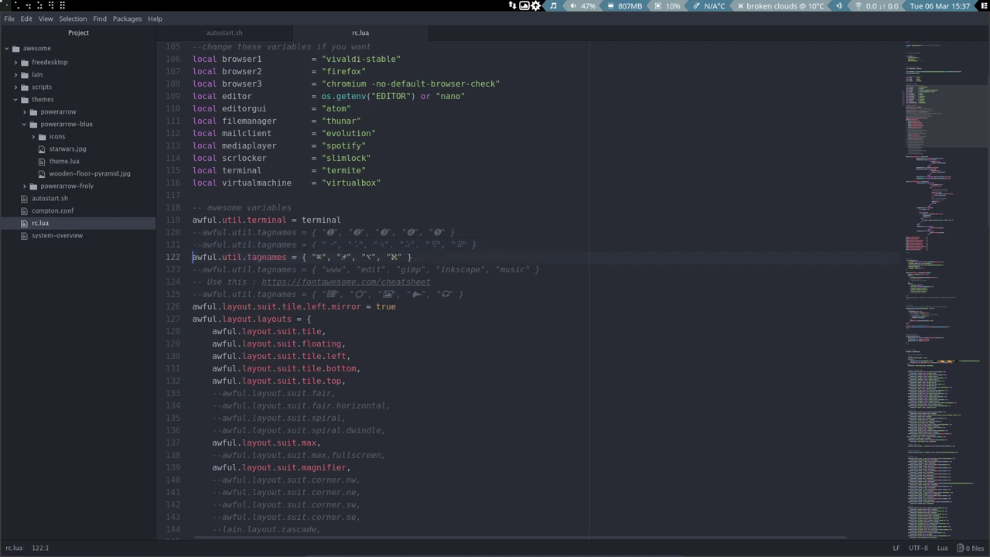
key("super+ctrl+r")
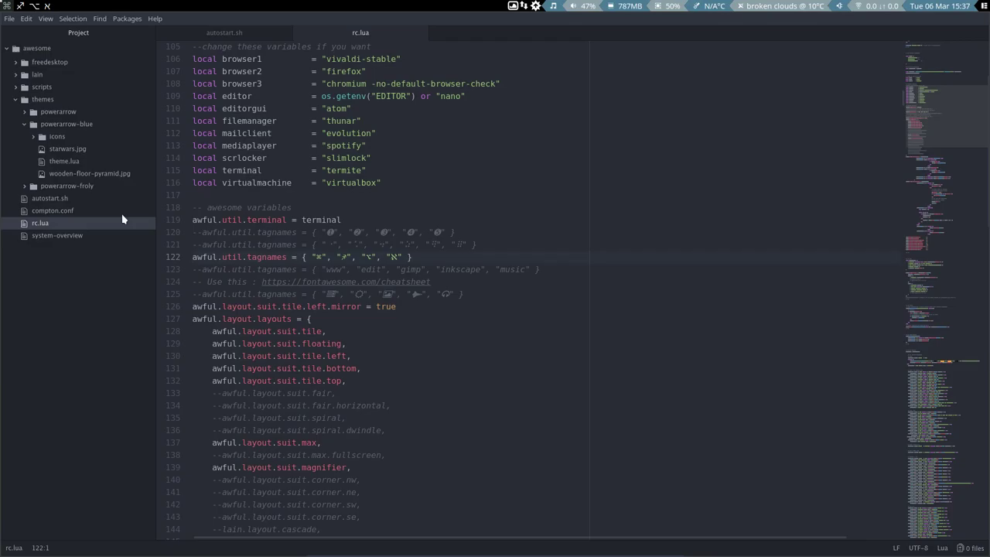
left_click(21, 7)
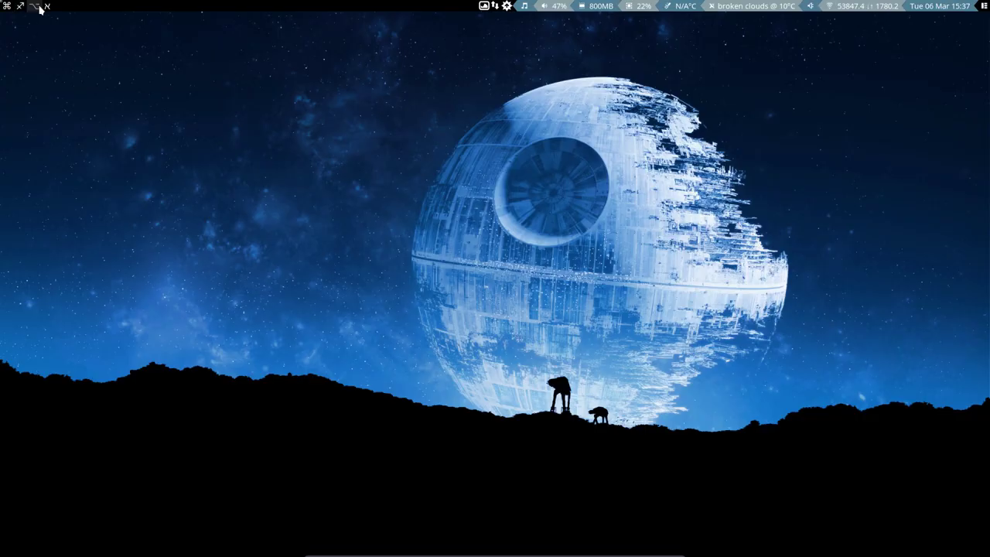
left_click(4, 7)
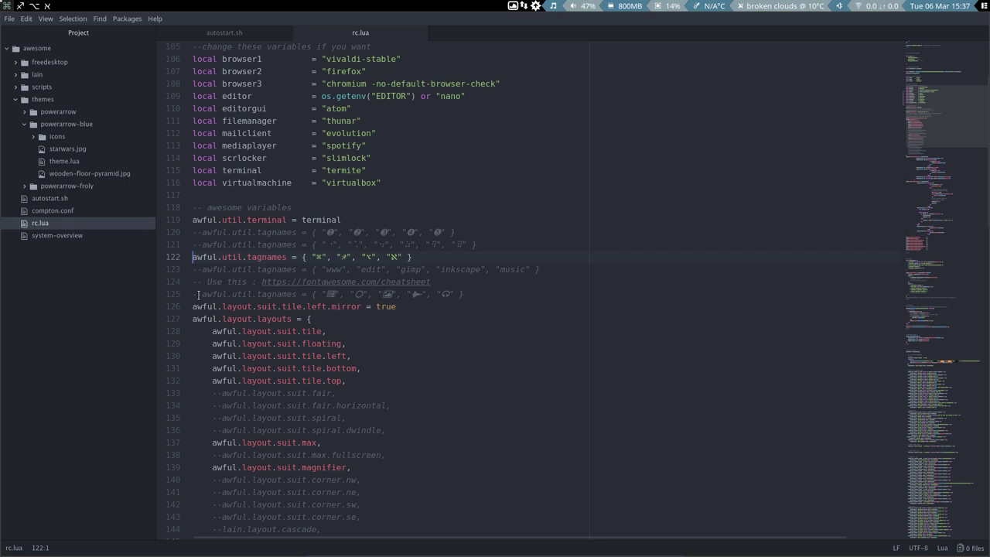
Activate line 123 instead, save, reload, and visit the edit, gimp, inkscape, music and www tags
type("--")
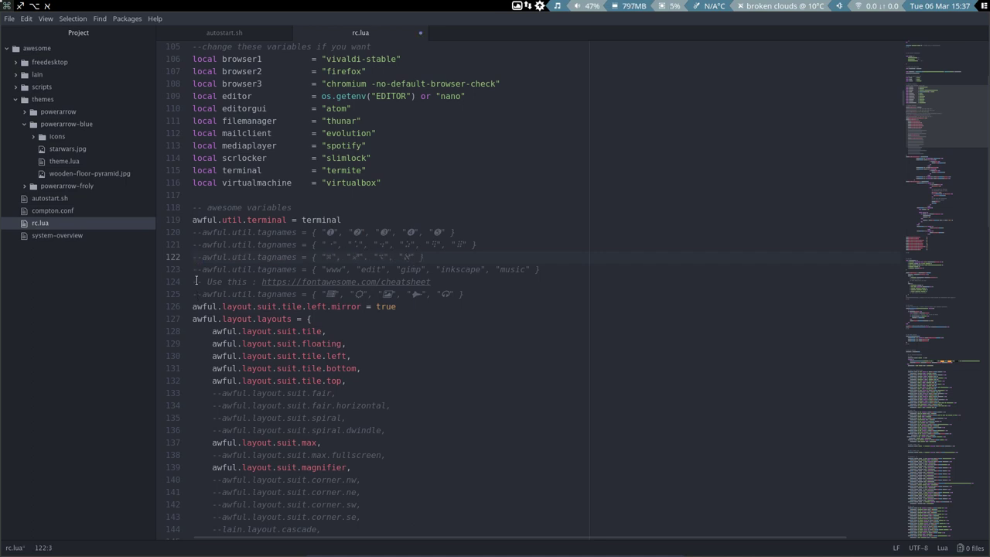
key("Down")
key("BackSpace")
key("BackSpace")
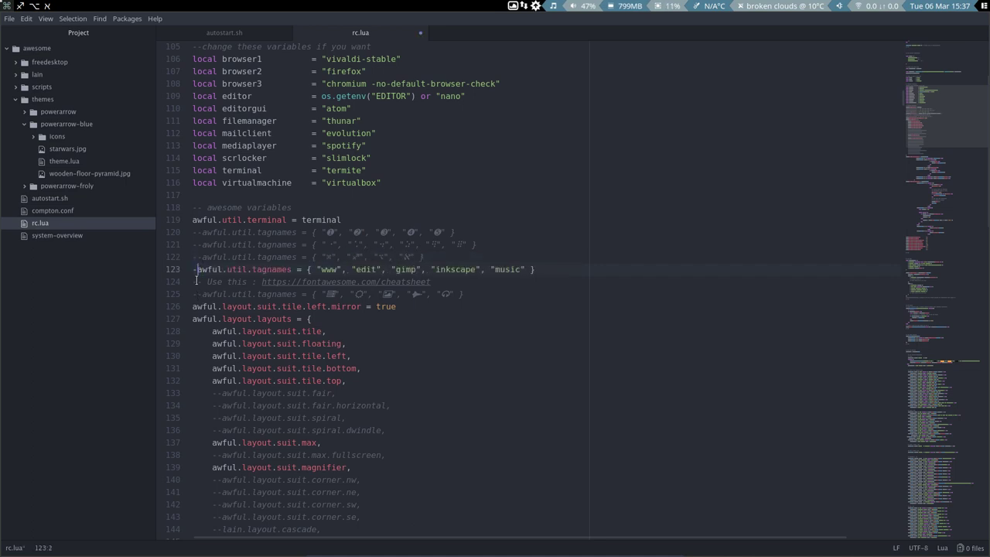
key("ctrl+s")
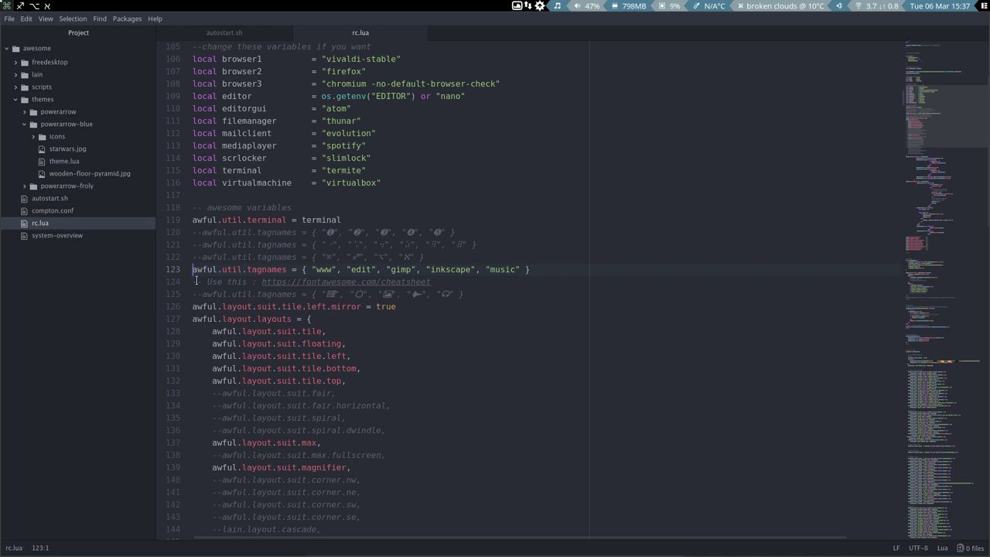
key("super+ctrl+r")
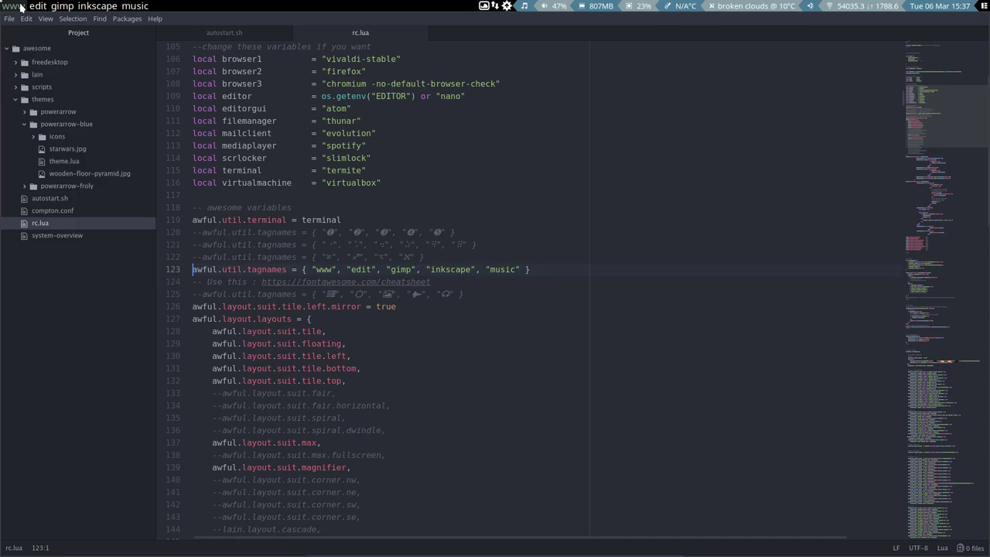
left_click(35, 8)
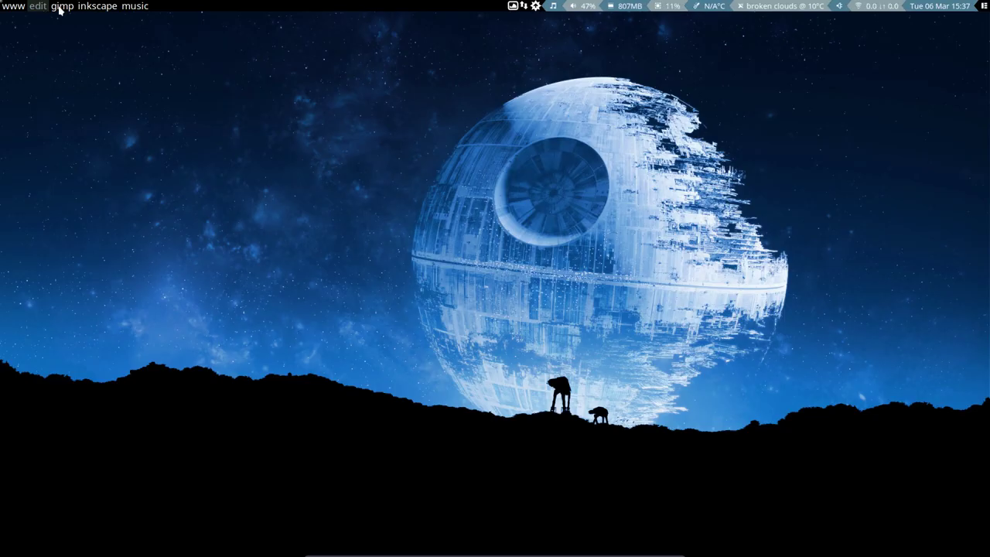
left_click(61, 7)
left_click(97, 9)
left_click(133, 9)
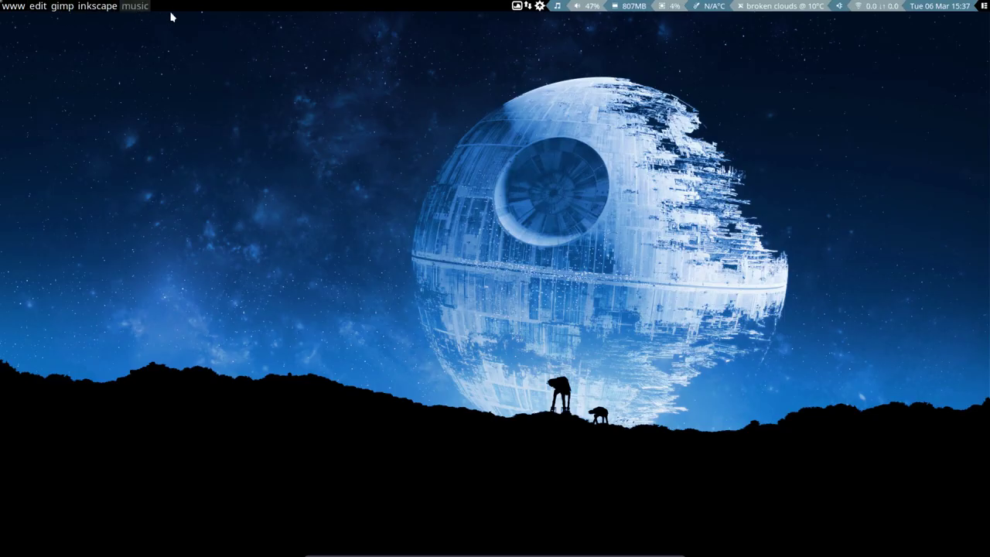
left_click(13, 7)
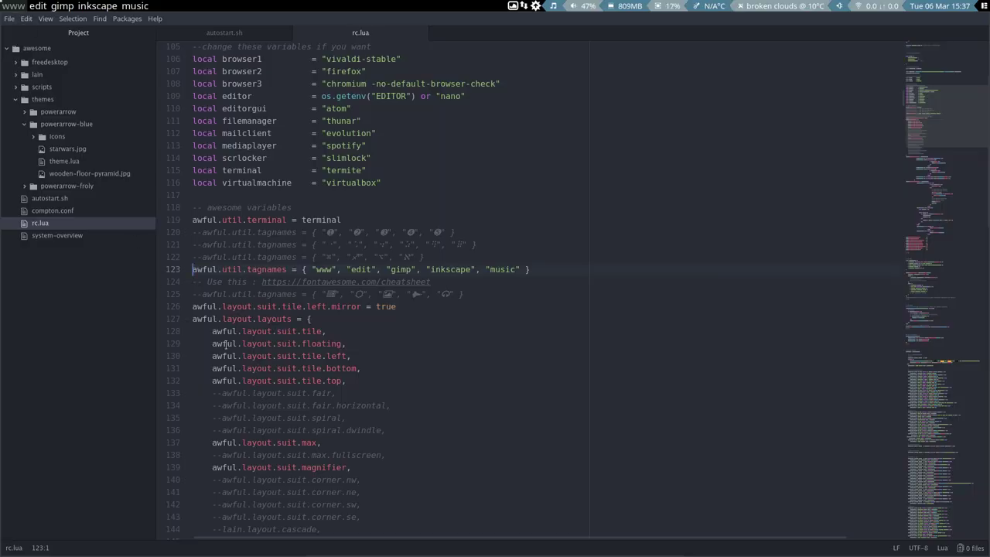
Comment out line 123, uncomment the Font Awesome icon names on line 125, and check the icon tags
type("--")
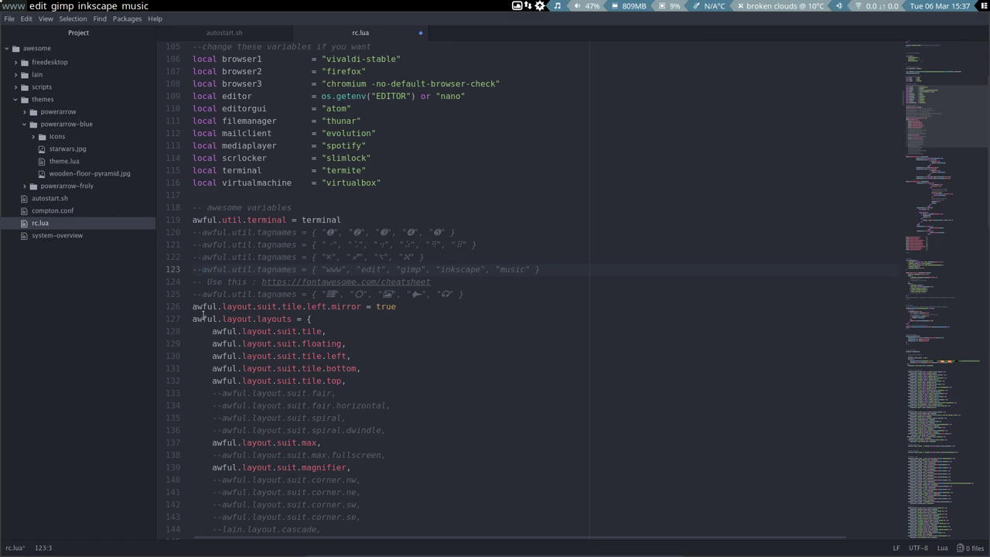
key("Down")
key("Down")
key("BackSpace")
key("BackSpace")
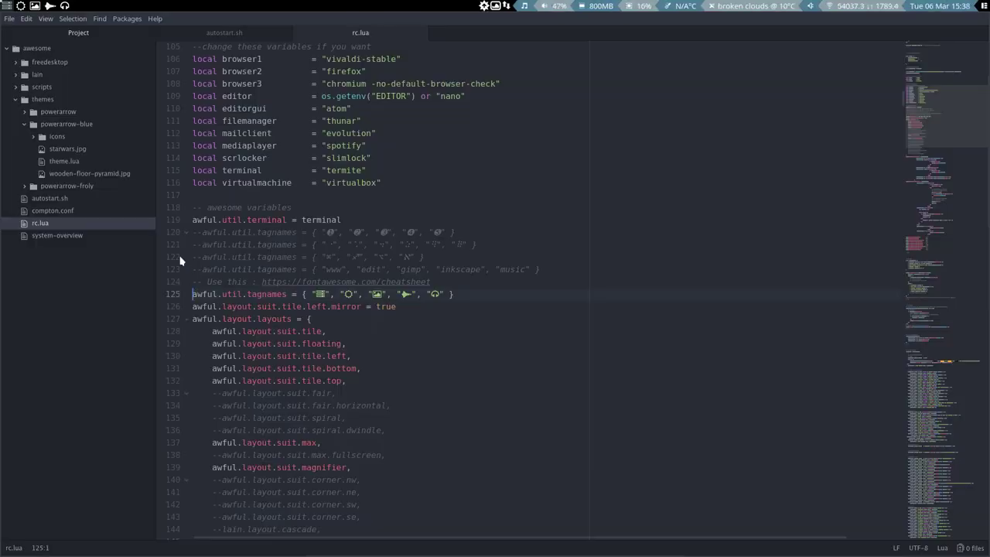
left_click(22, 6)
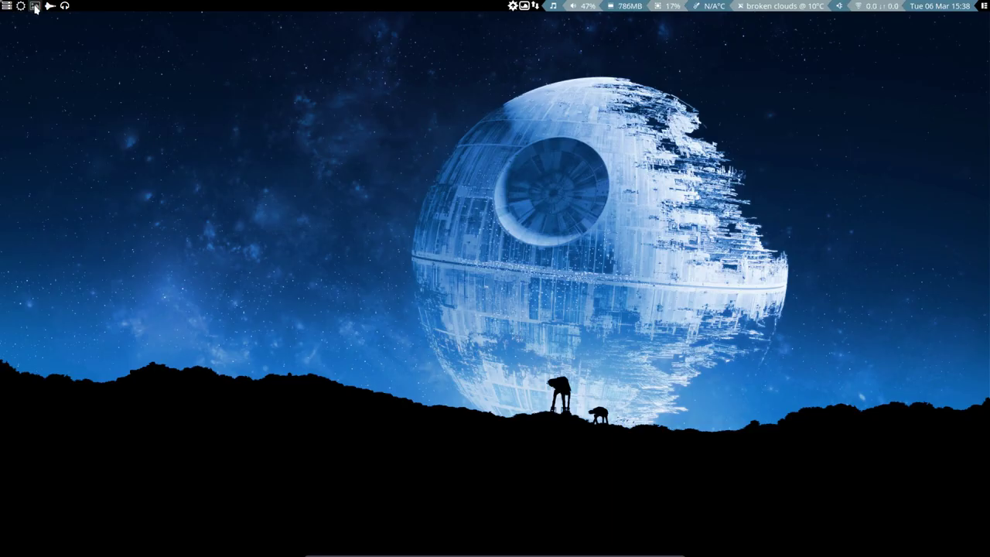
left_click(64, 6)
left_click(10, 8)
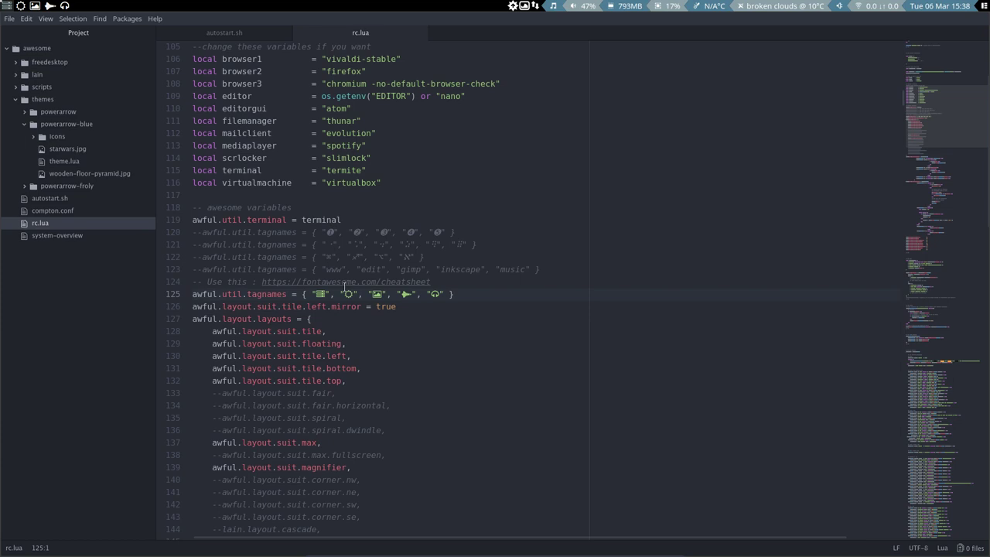
Copy the fontawesome.com/cheatsheet URL from line 124 and load it in Vivaldi
left_click_drag(261, 281, 431, 283)
key("ctrl+c")
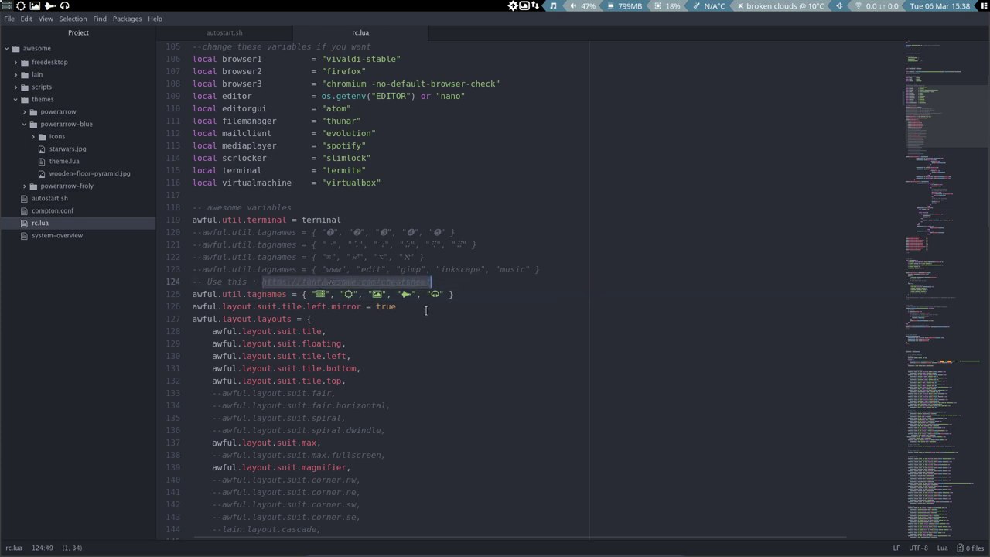
left_click(20, 6)
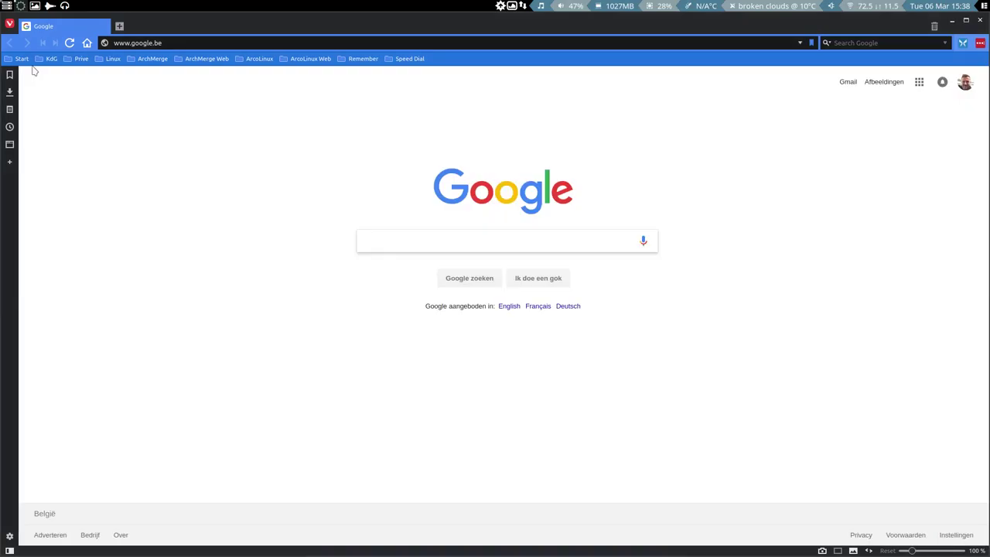
left_click(199, 45)
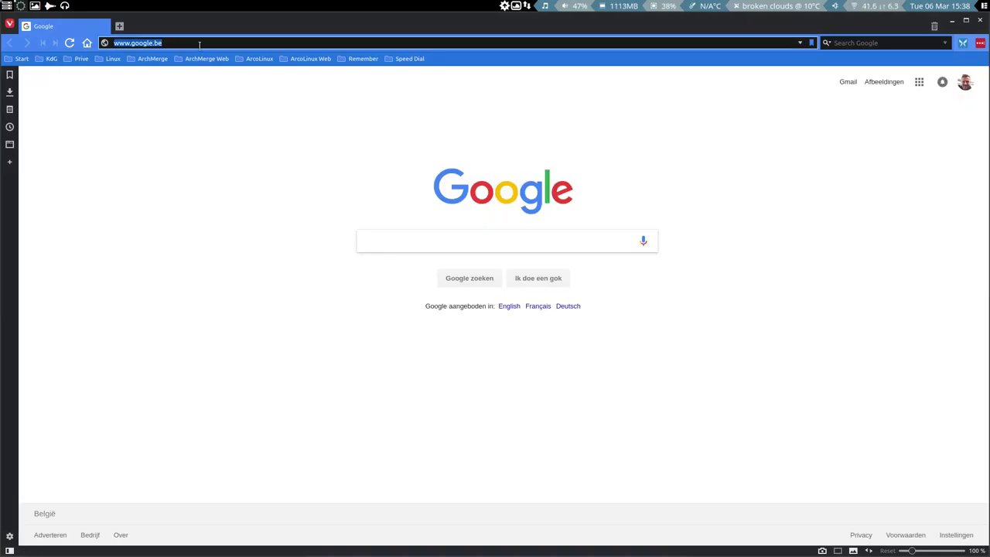
key("ctrl+v")
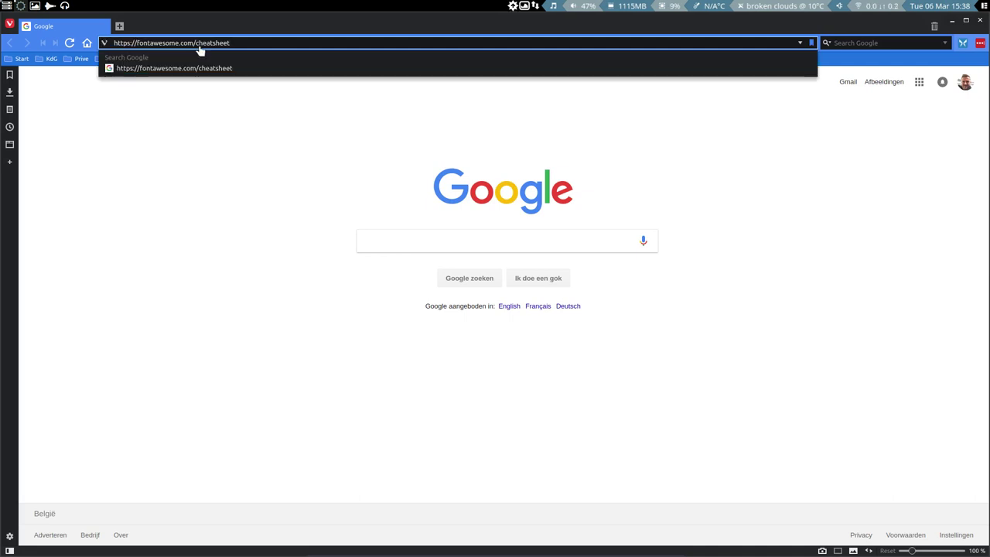
key("super+s")
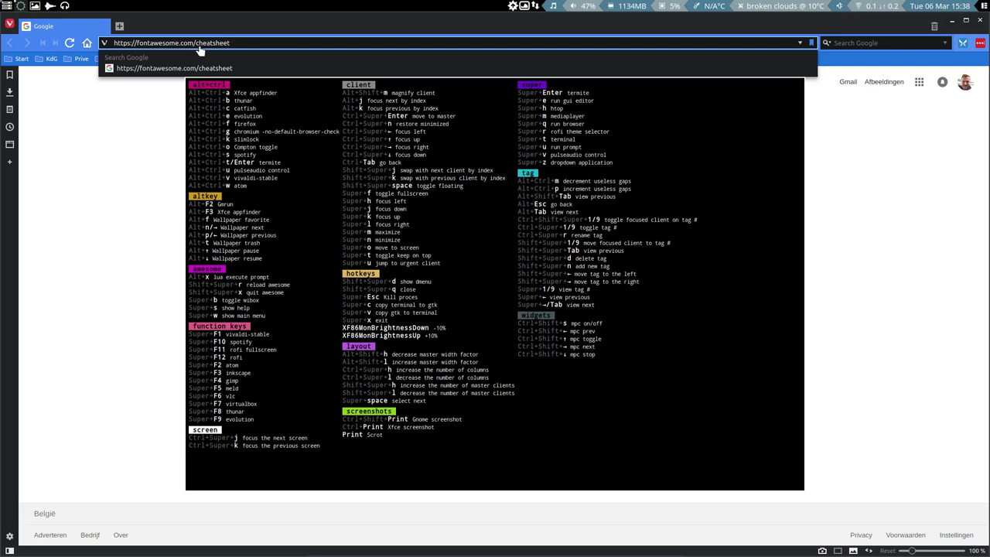
key("Escape")
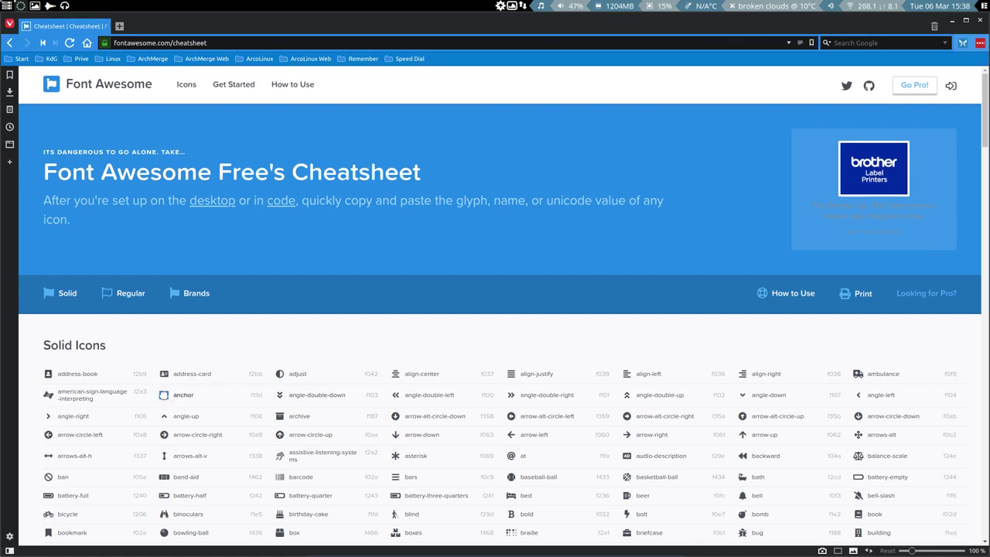
Copy the anchor icon from the cheatsheet and return to rc.lua in Atom
right_click(164, 395)
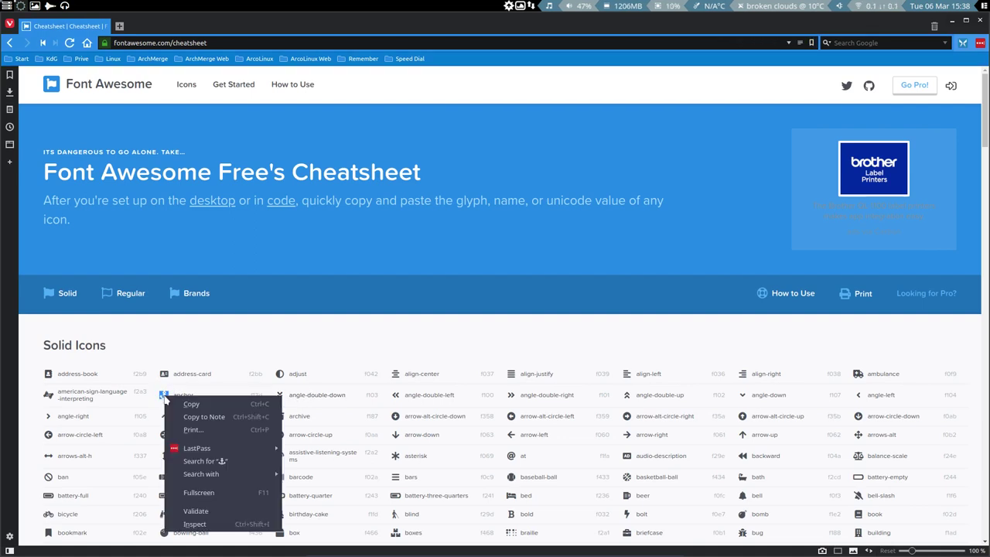
left_click(201, 405)
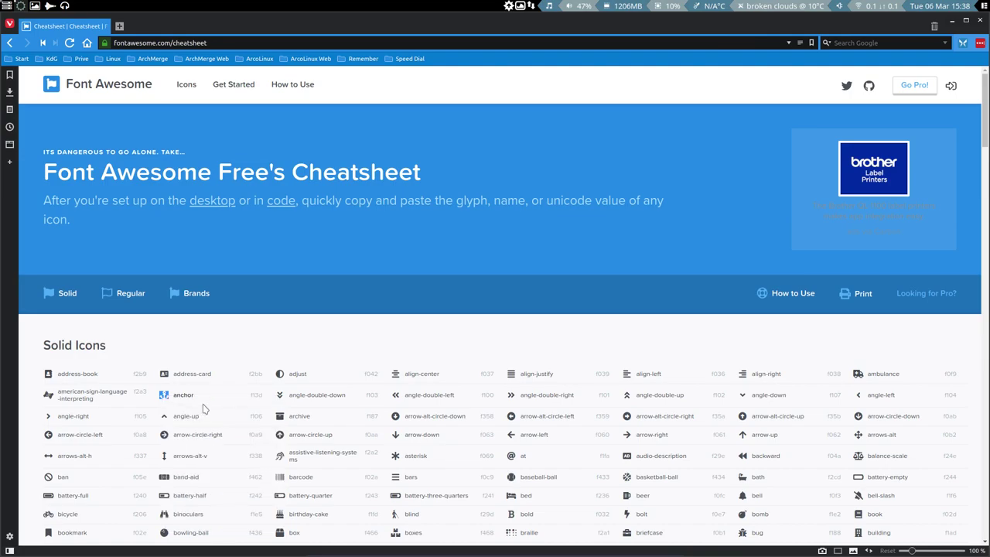
left_click(23, 7)
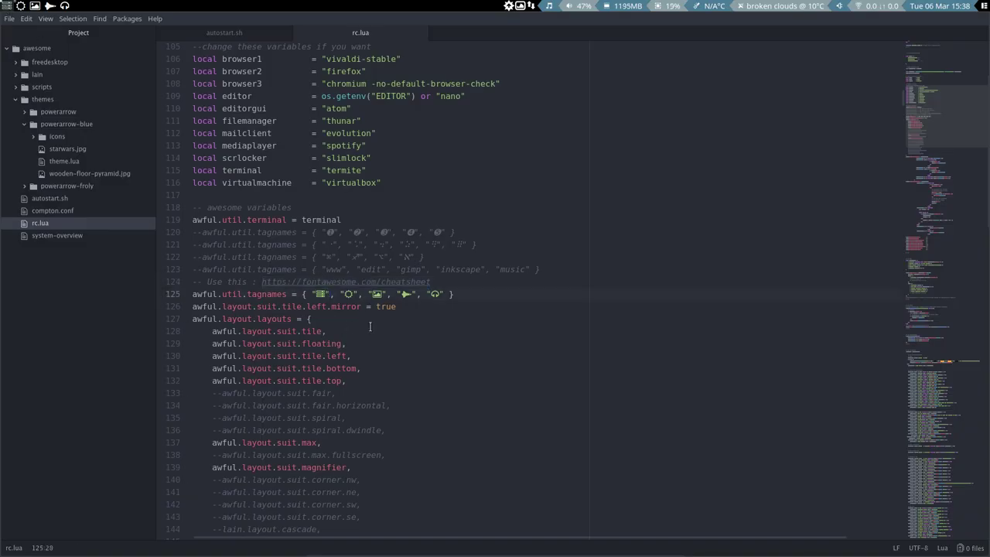
Replace the last icon on line 125 with the pasted anchor, save, and reload Awesome
left_click(439, 293)
key("BackSpace")
key("ctrl+v")
key("ctrl+s")
key("super+ctrl+r")
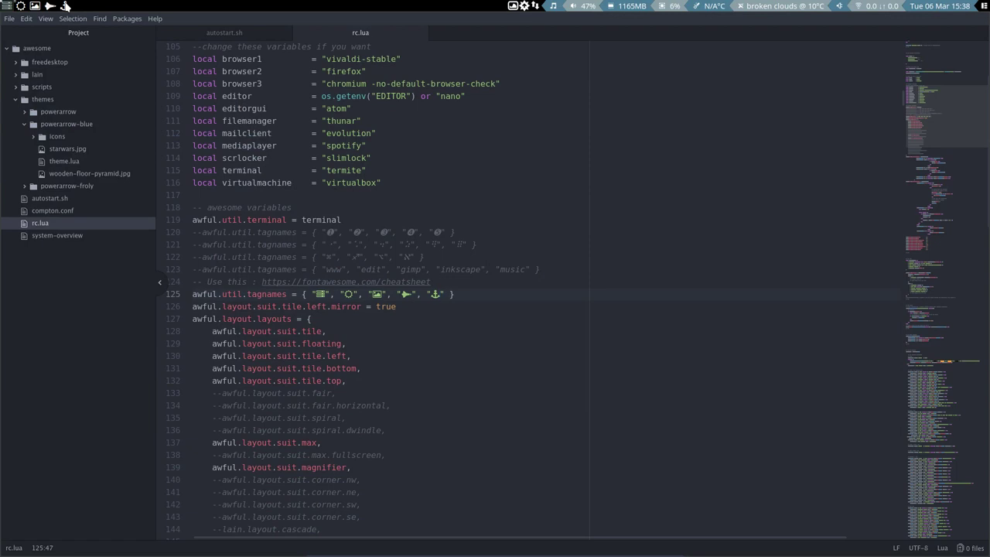
Select 'fontawesome' in the cheatsheet URL, glance at the browser, and return to rc.lua
left_click(304, 282)
key("shift+Right")
key("shift+Right")
key("shift+Right")
key("shift+Right")
key("shift+Right")
key("shift+Right")
key("shift+Right")
key("shift+Right")
key("shift+Right")
key("shift+Right")
key("shift+Right")
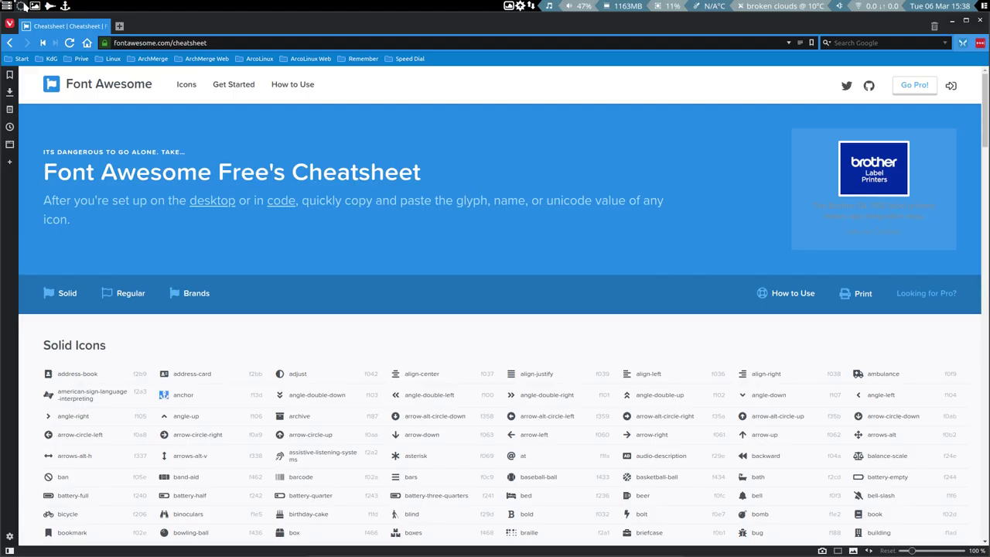
left_click(8, 7)
left_click(21, 6)
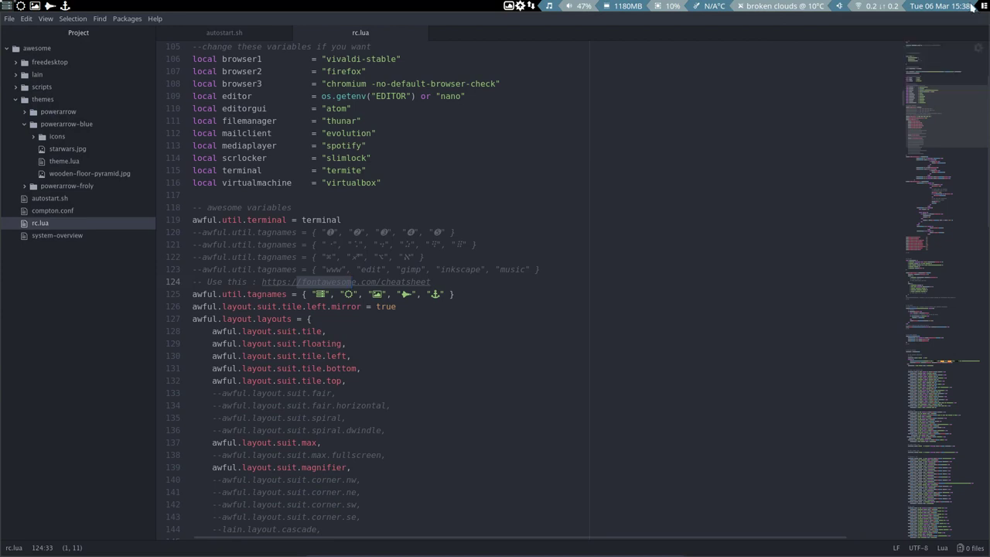
Review the tile, floating and fair entries in awful.layout.layouts while switching the desktop layout to floating, then tile-left
left_click(362, 332)
scroll(372, 350, "down", 2)
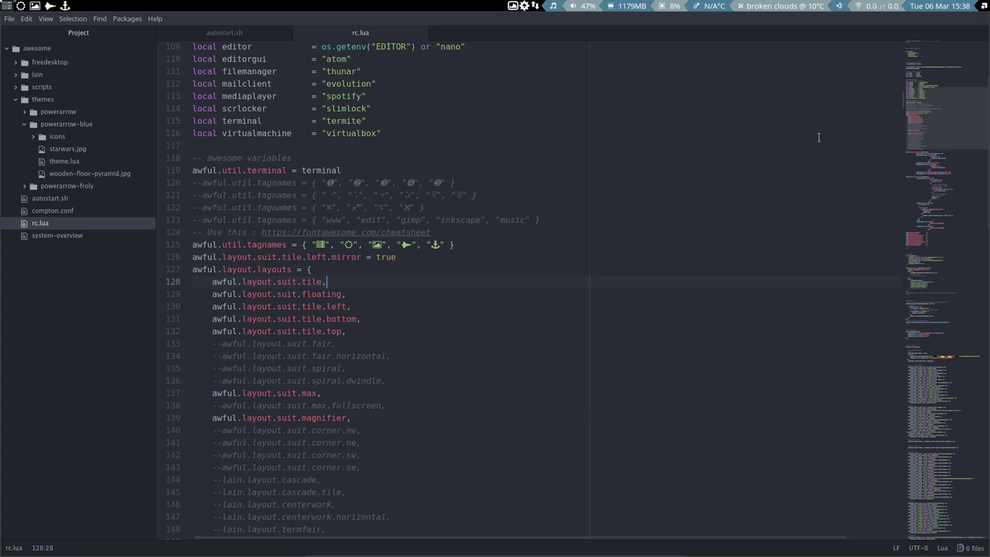
left_click(984, 9)
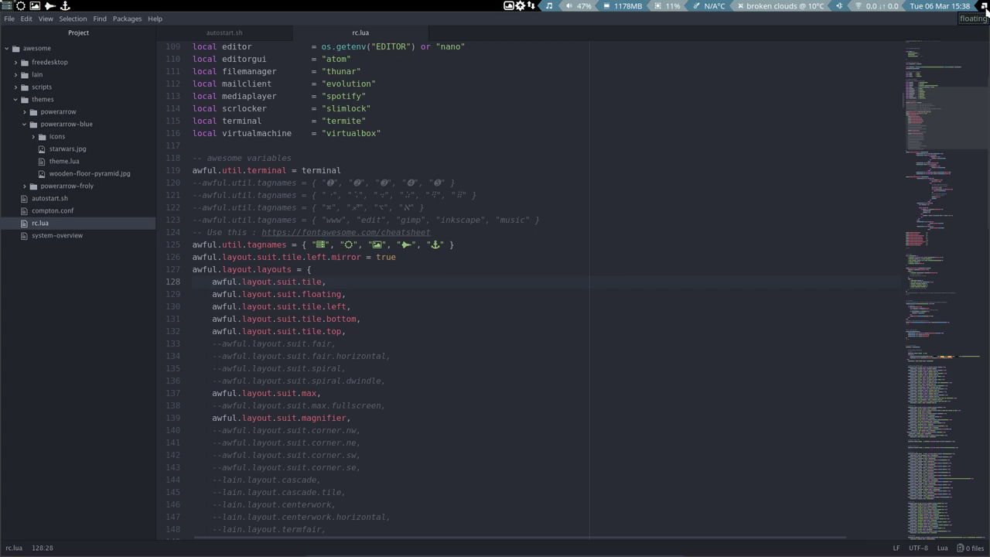
left_click(327, 297)
left_click(983, 7)
scroll(374, 484, "down", 3)
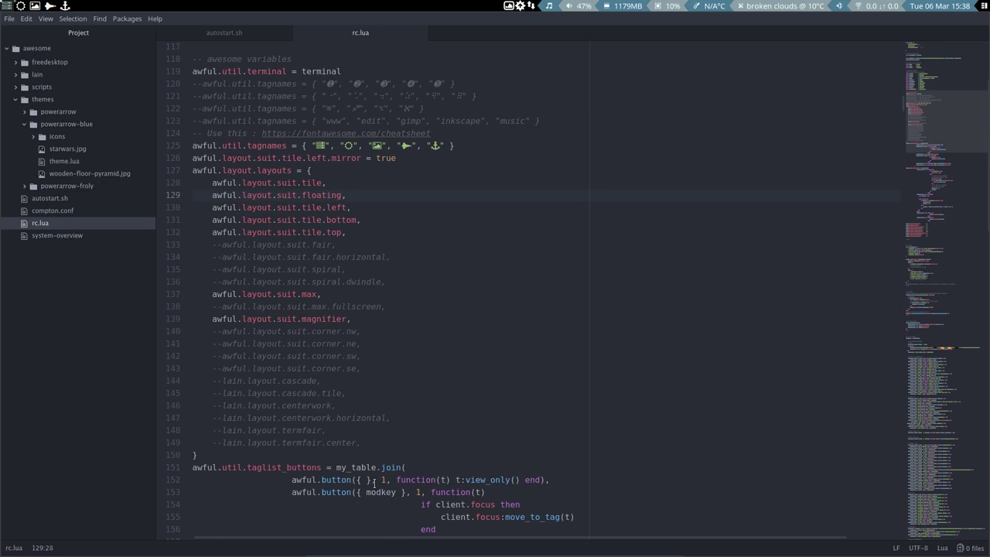
left_click(222, 246)
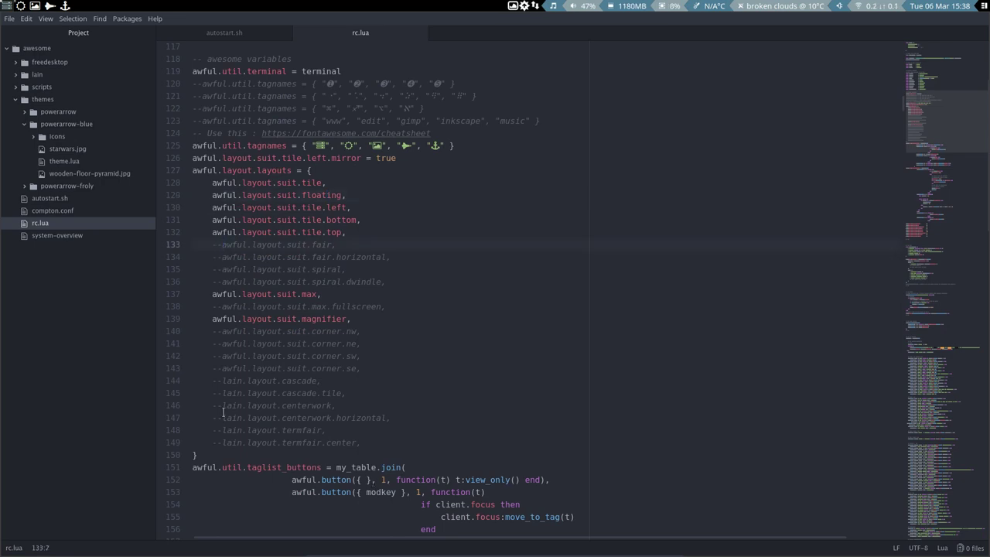
Try enabling the fair layout line, then restore its comment marks and save rc.lua
key("BackSpace")
key("BackSpace")
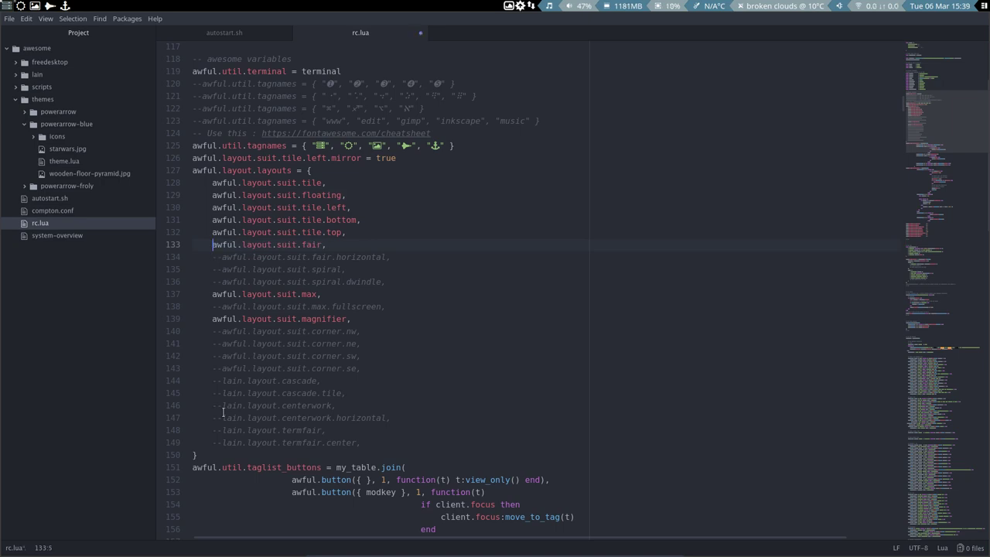
key("ctrl+s")
type("--")
key("BackSpace")
key("BackSpace")
type("--")
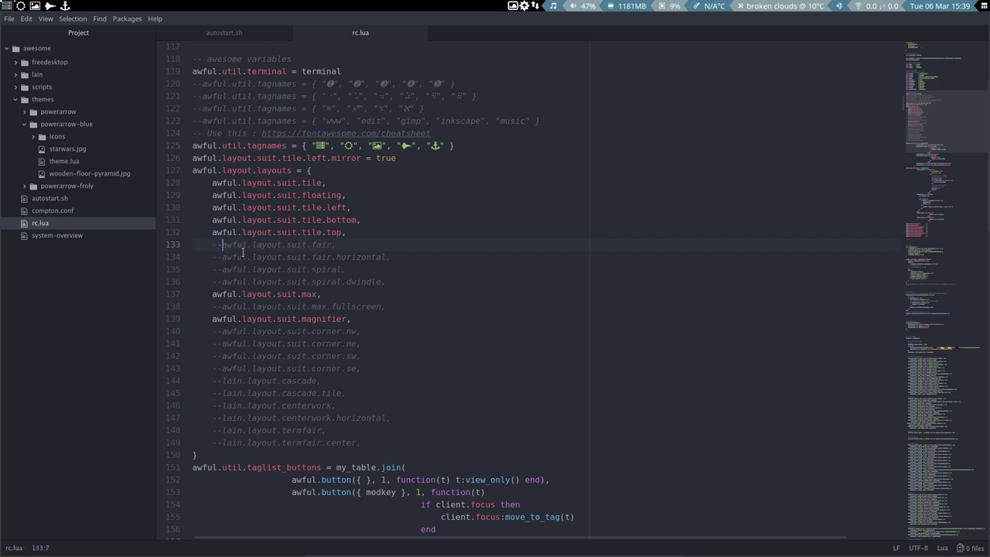
key("ctrl+s")
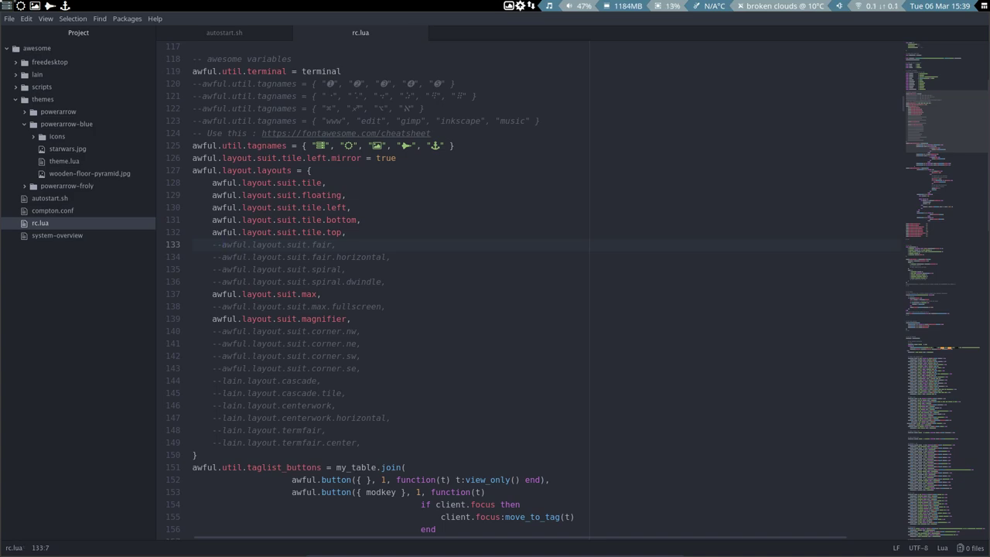
Reload awesome, then open and close a terminal to check the tiling layout
key("super+ctrl+r")
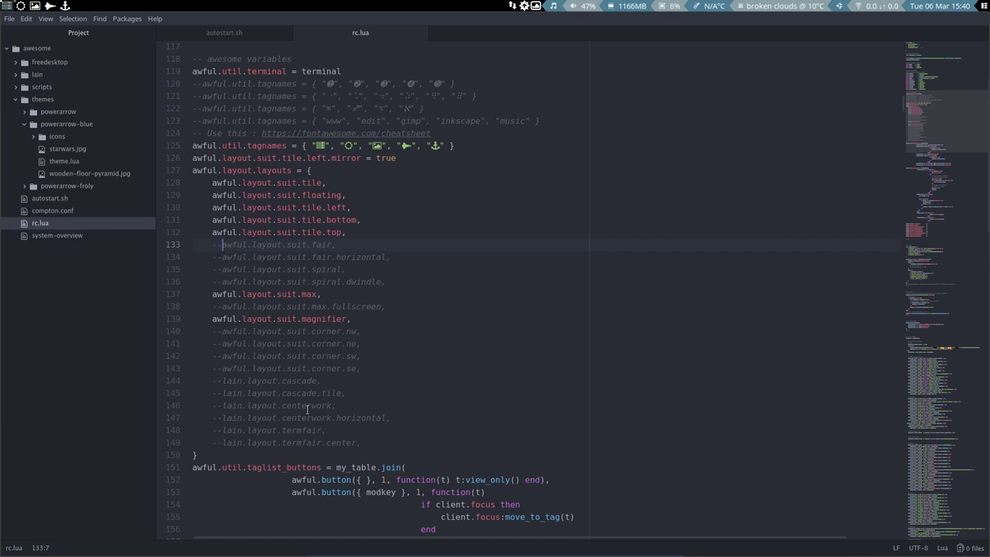
key("super+Return")
key("super+Return")
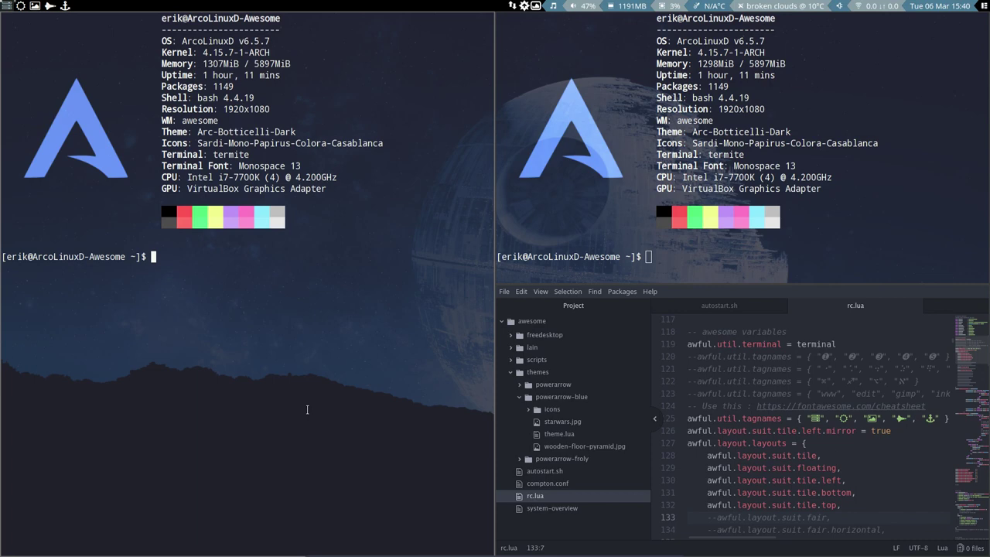
key("super+q")
key("super+q")
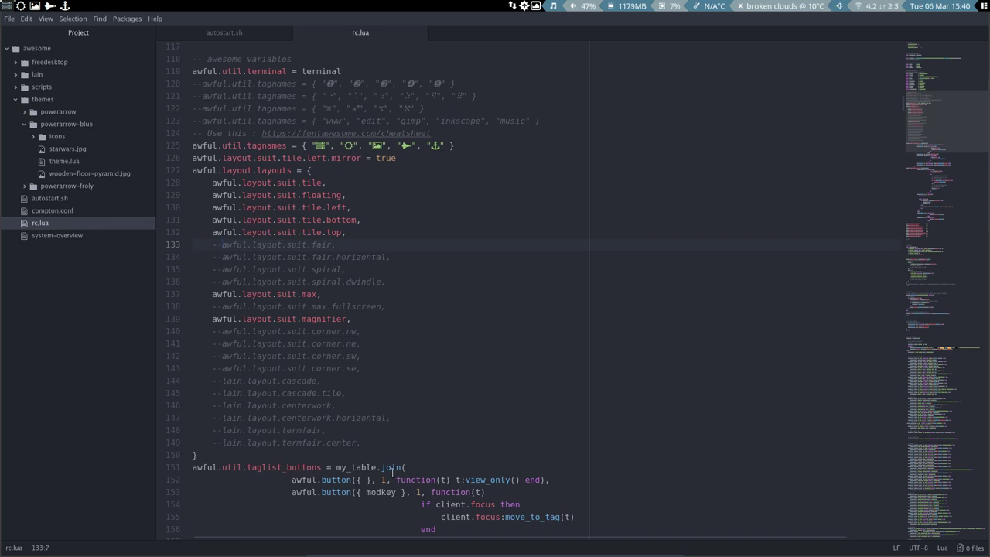
scroll(392, 469, "down", 3)
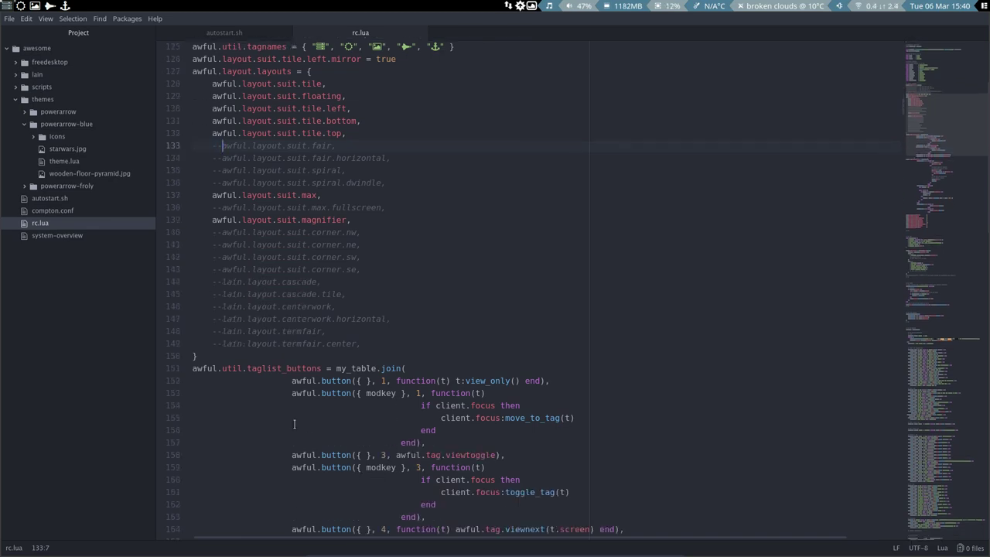
scroll(293, 424, "down", 7)
scroll(294, 424, "down", 15)
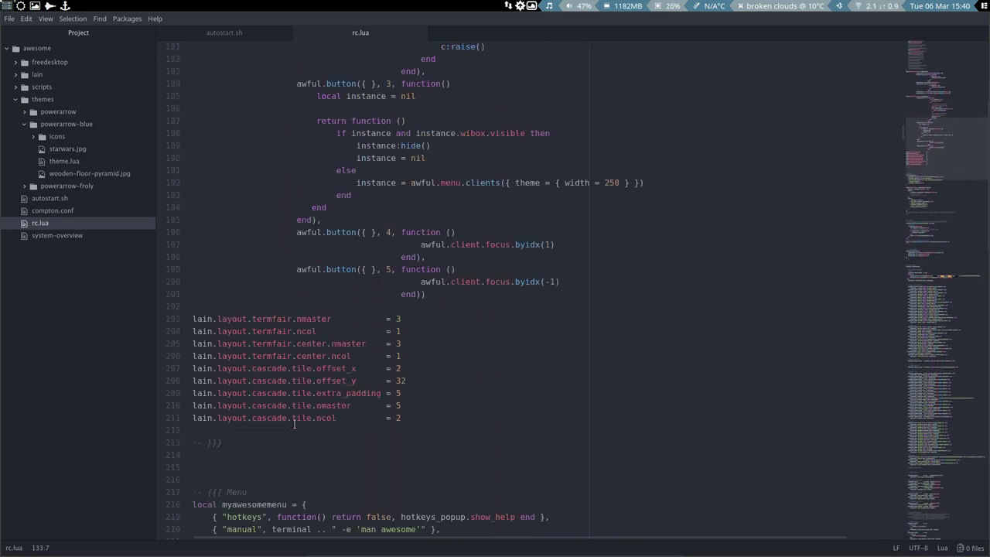
scroll(294, 424, "down", 5)
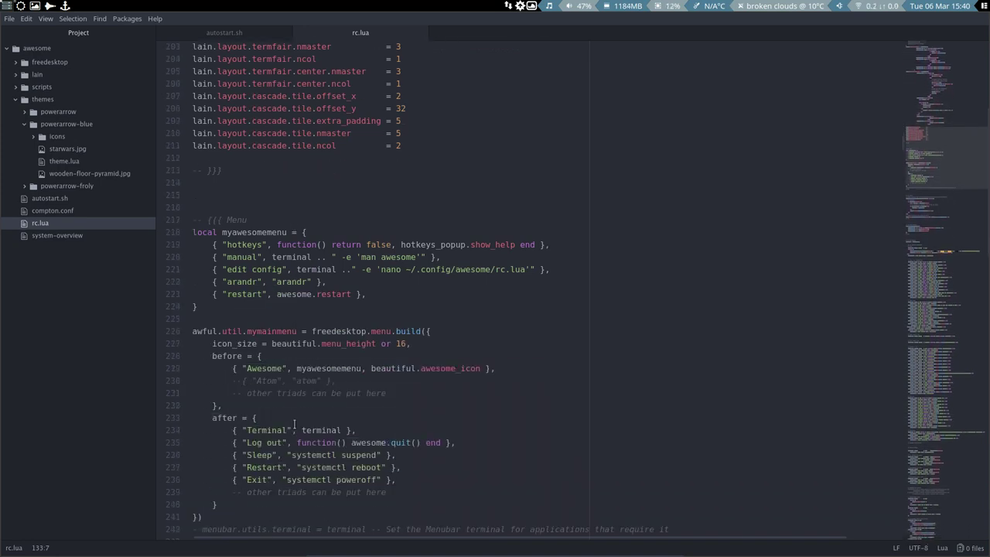
scroll(293, 424, "down", 1)
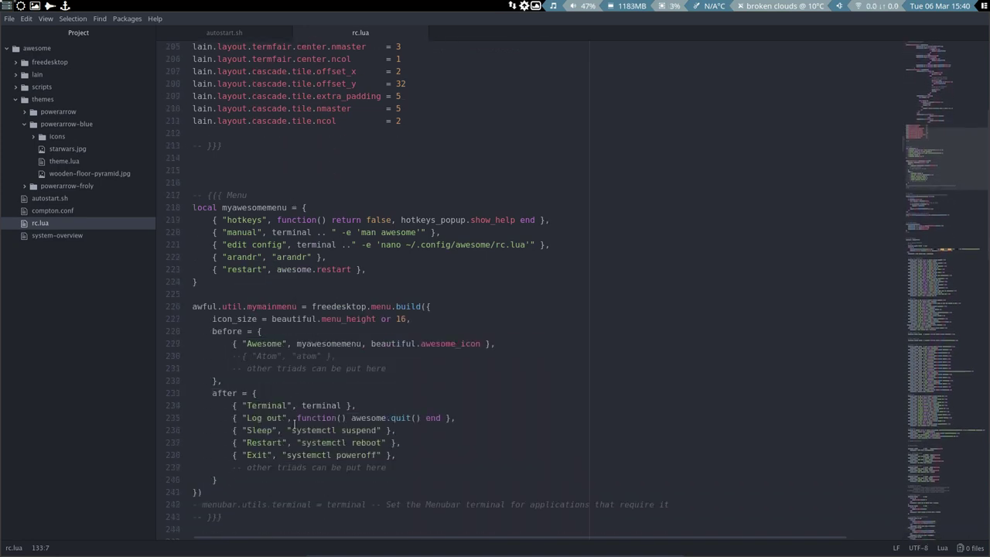
scroll(294, 423, "up", 3)
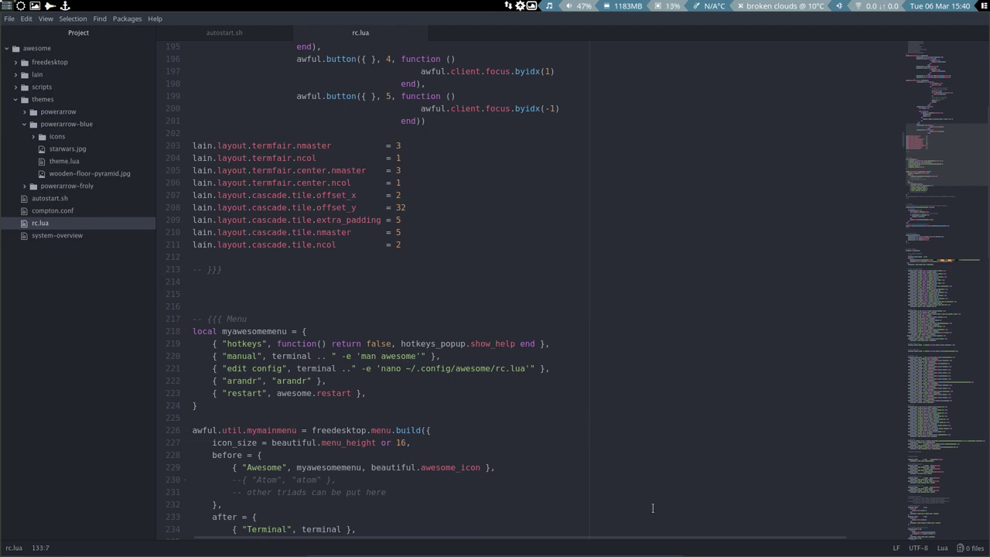
scroll(486, 311, "up", 20)
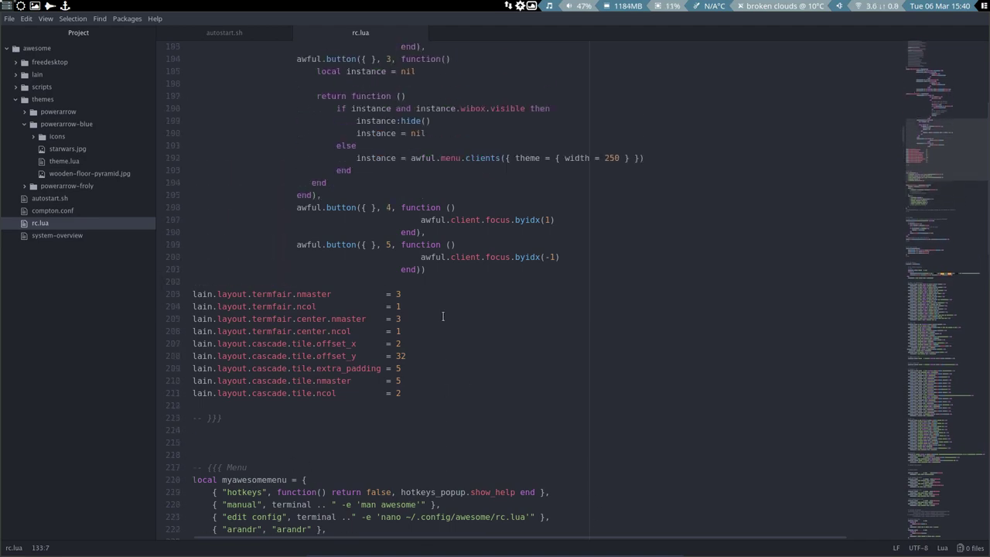
scroll(443, 316, "up", 20)
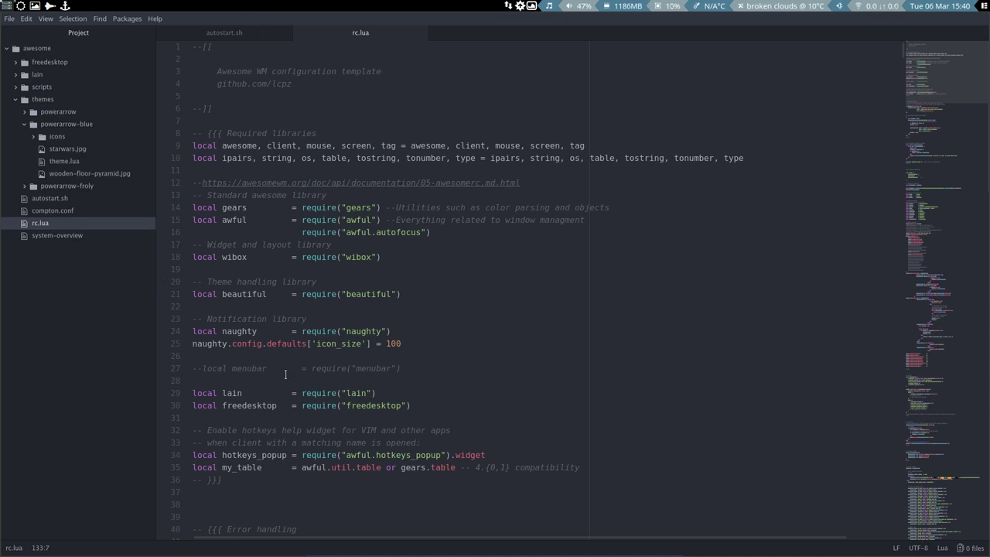
scroll(285, 374, "down", 20)
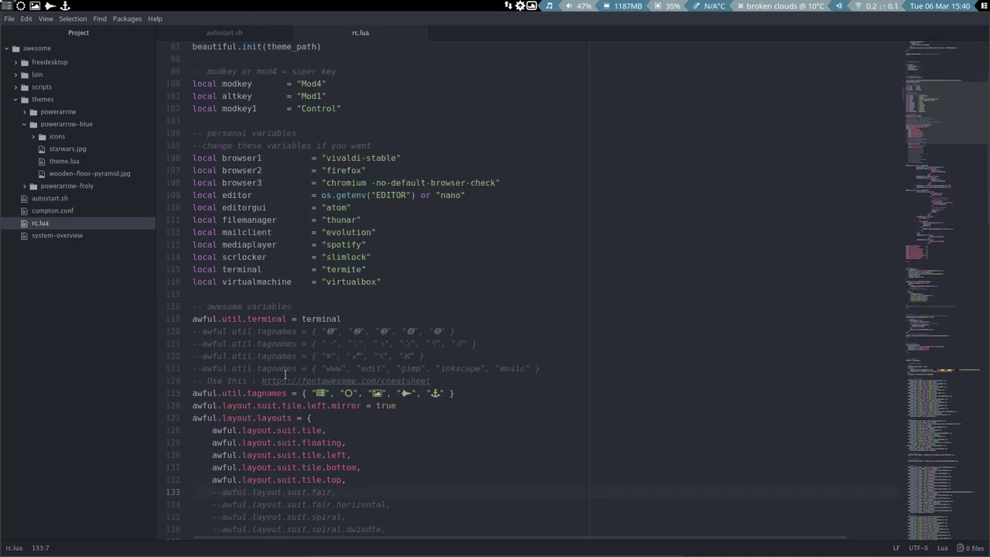
scroll(285, 375, "down", 3)
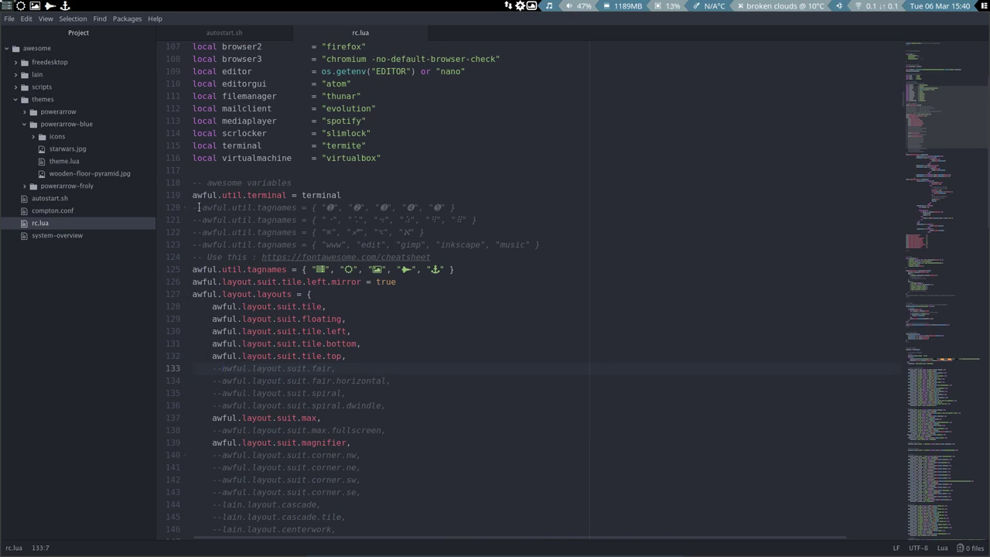
left_click(199, 207)
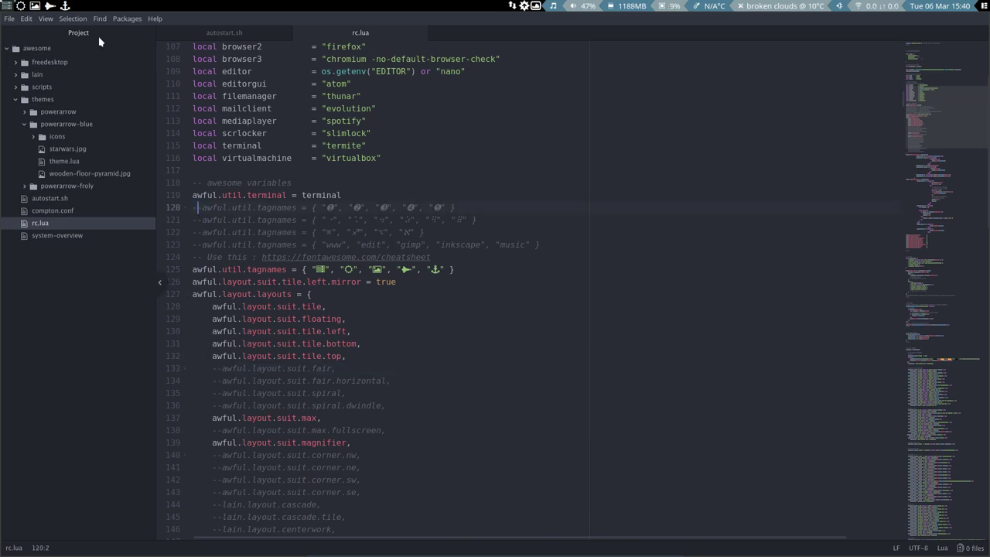